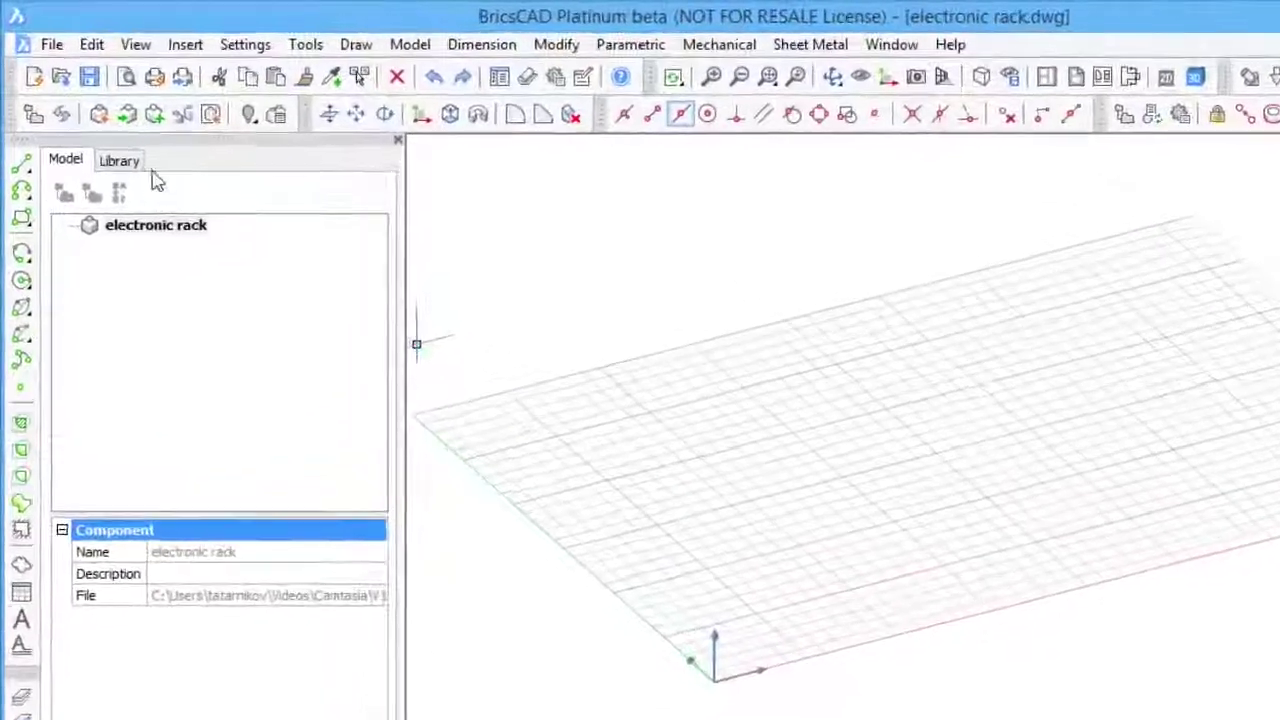
Select the ISO 657-SQ PIPE part from the PIPE category of the ISO standard parts library
left_click(137, 167)
left_click(212, 272)
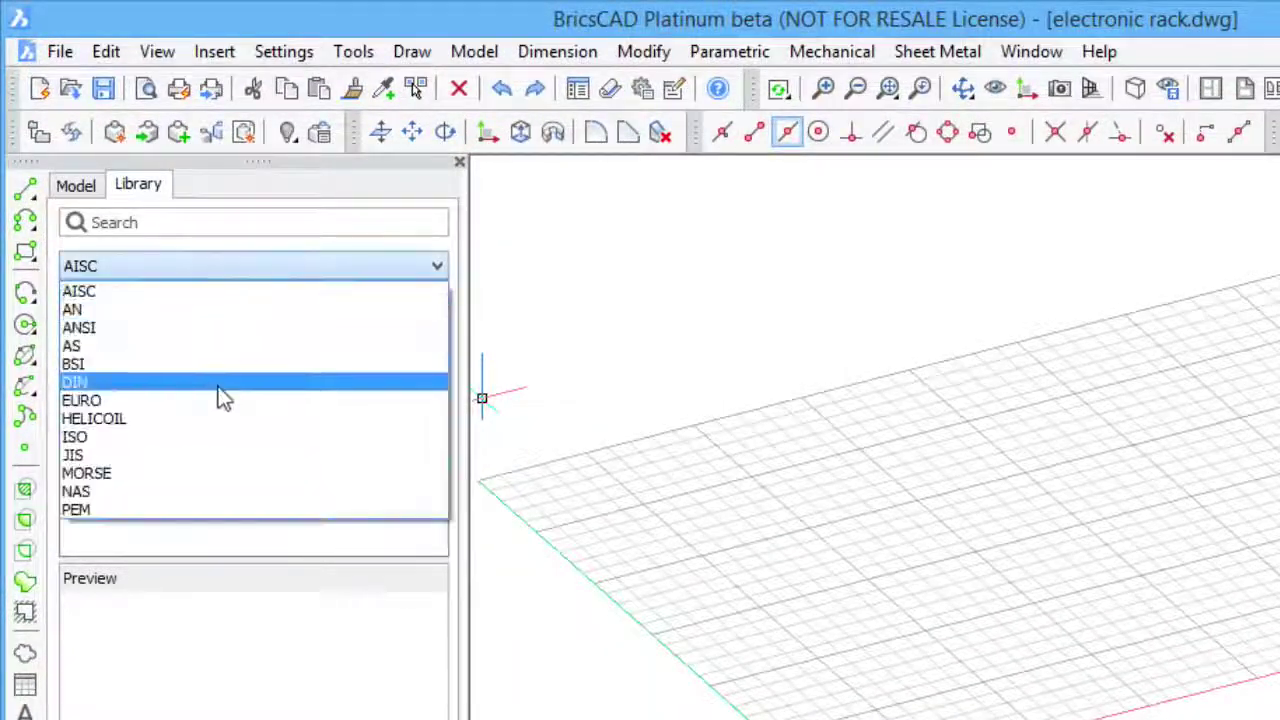
left_click(225, 440)
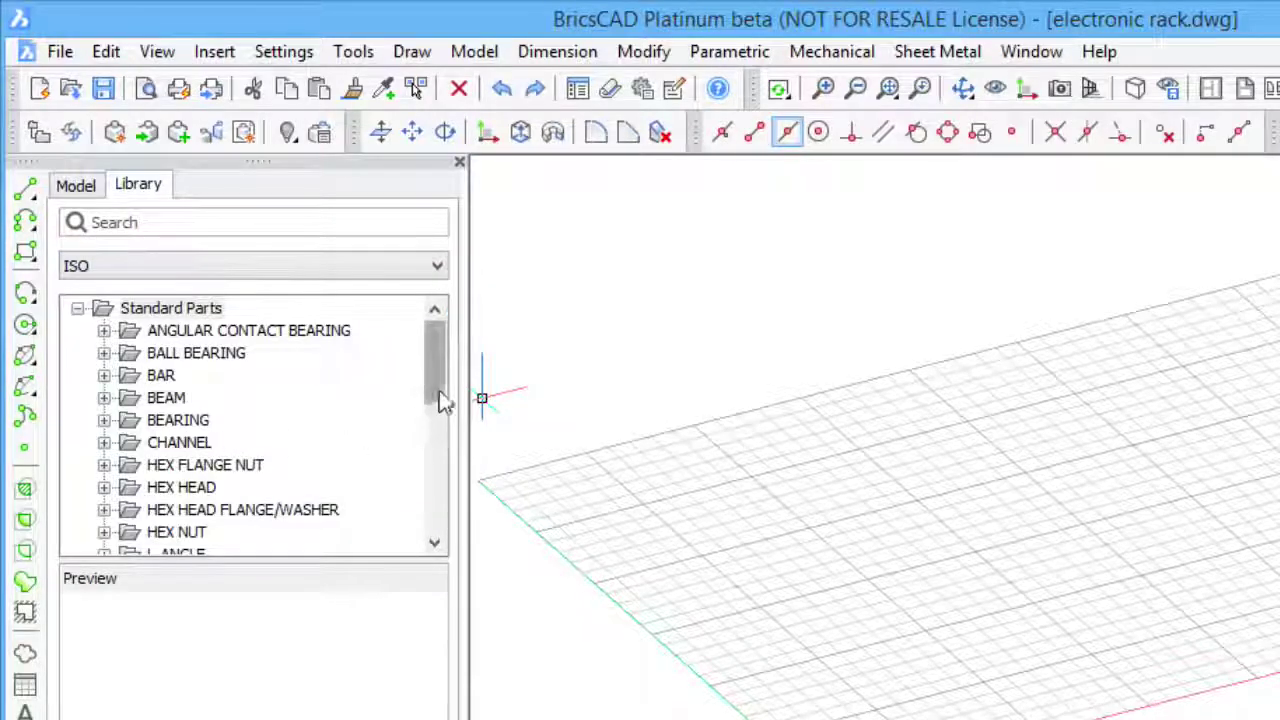
left_click_drag(439, 392, 431, 483)
left_click(104, 353)
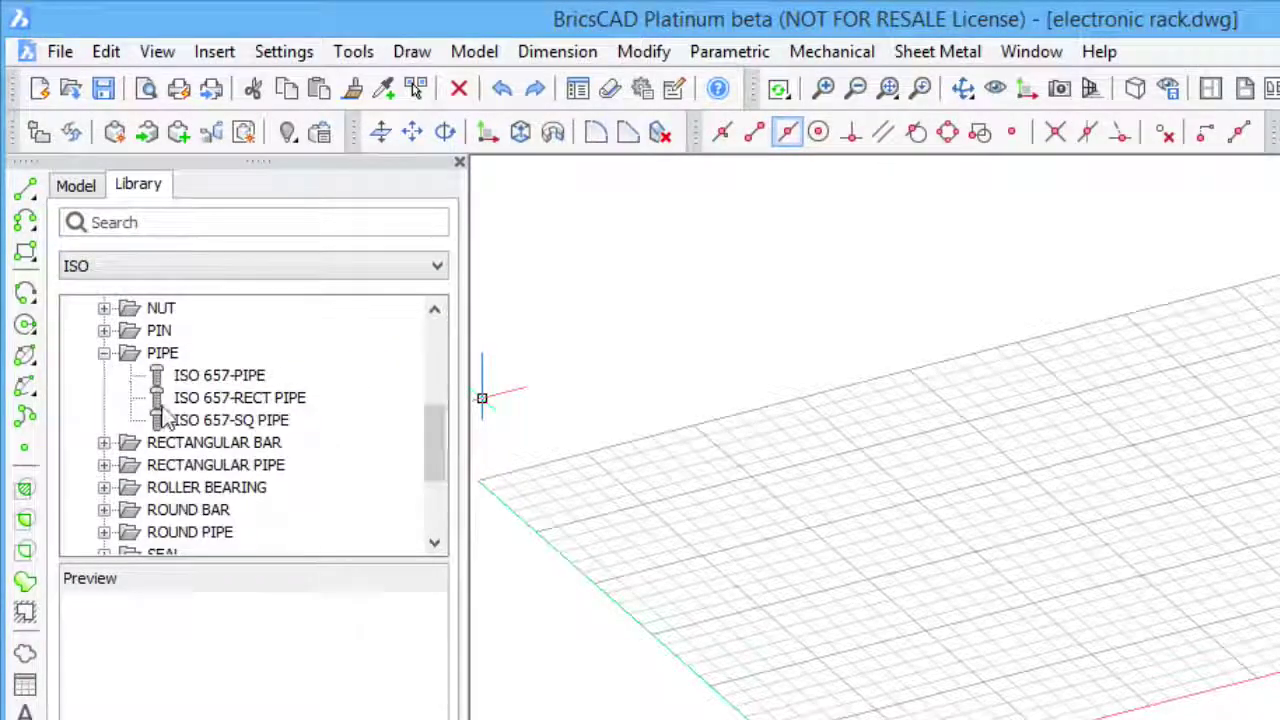
left_click(215, 420)
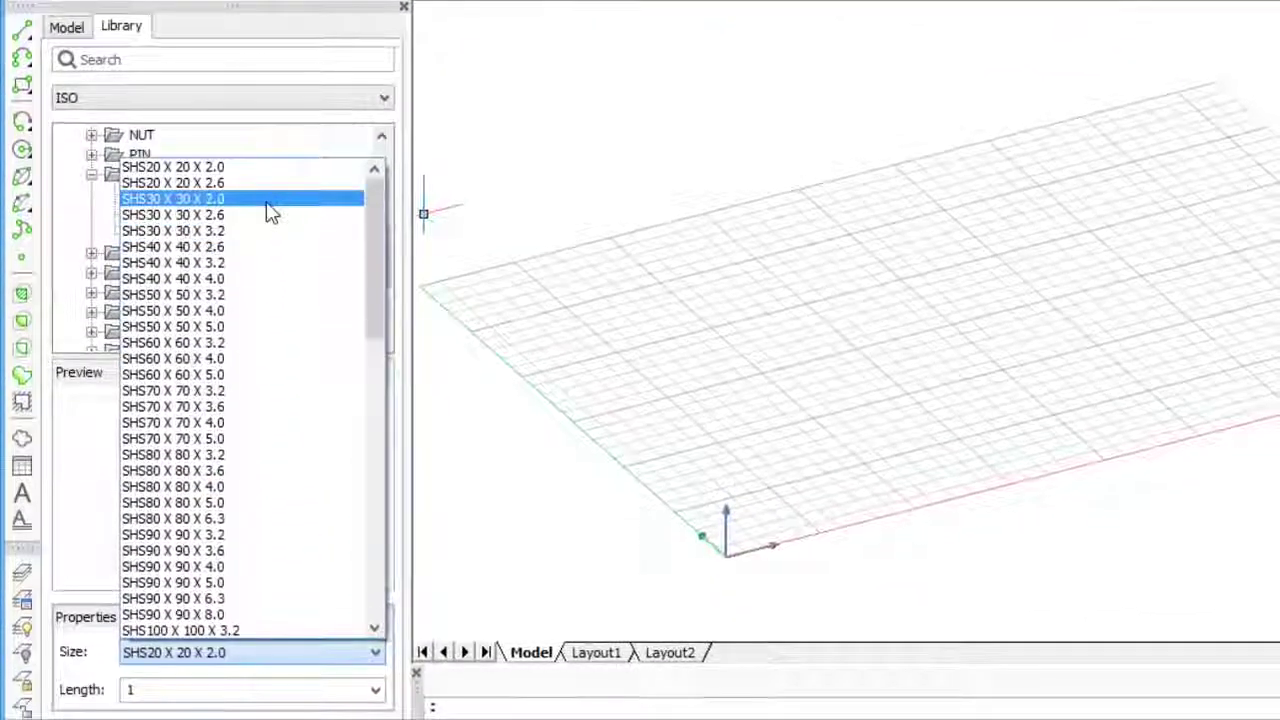
Insert the square pipe with size SHS30 X 30 X 2.0 and length 650 at the origin
left_click(287, 287)
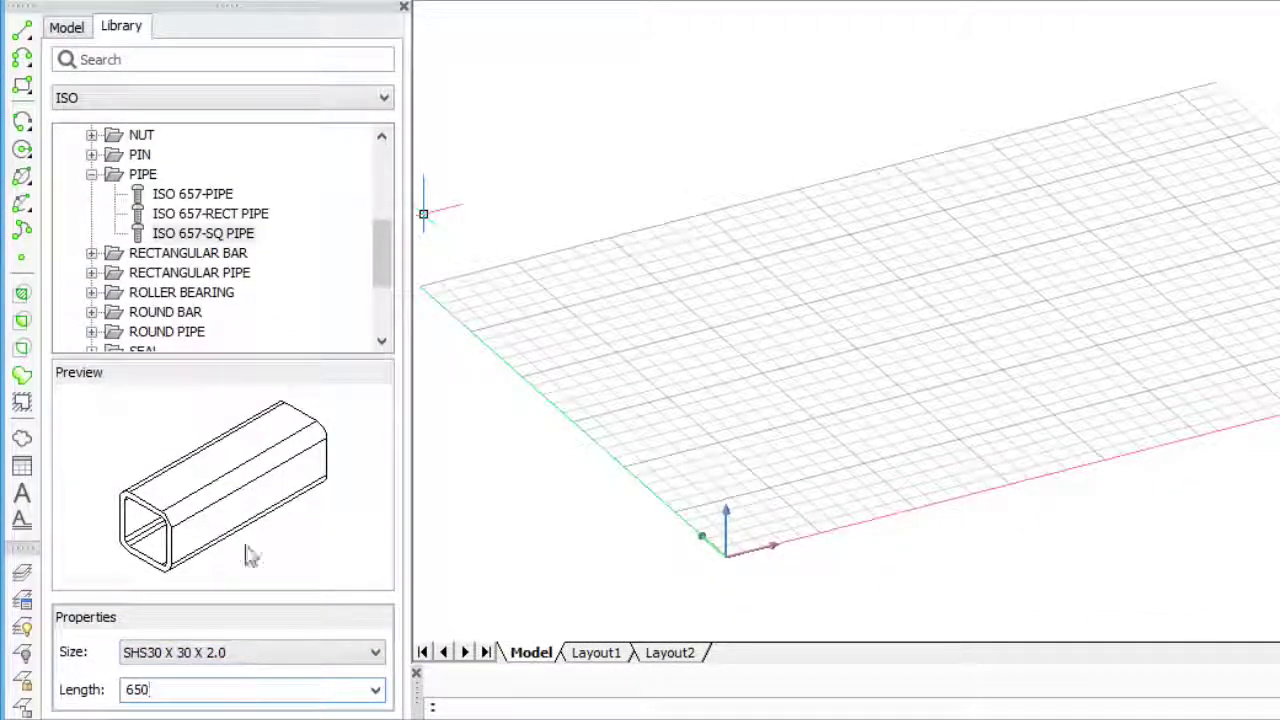
left_click_drag(208, 234, 801, 463)
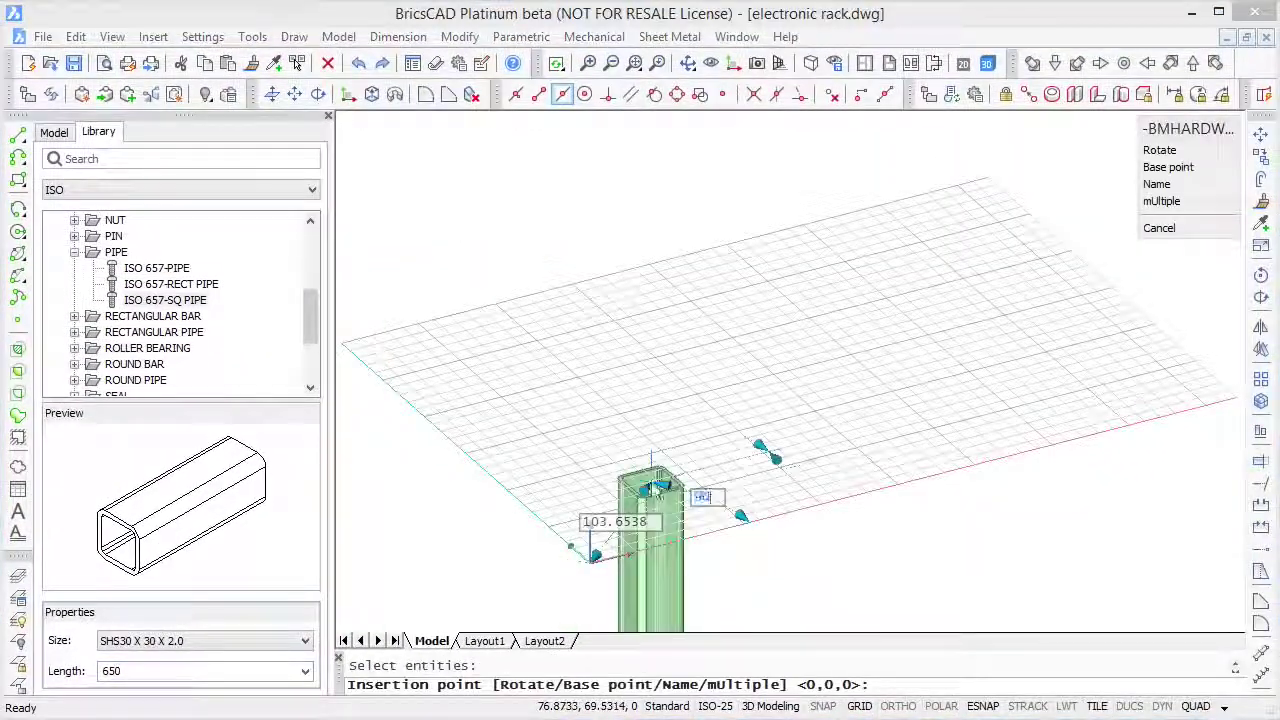
key("Return")
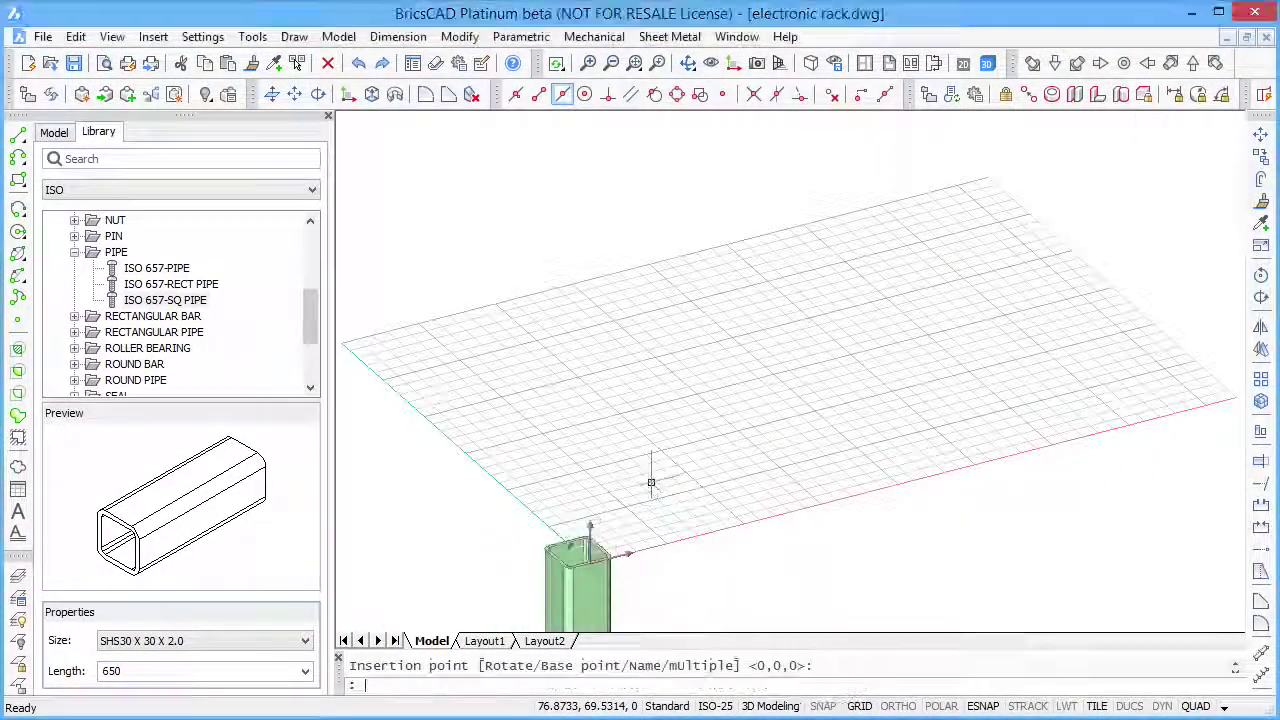
Select the inserted 650 mm square pipe's full name and dissolve the component into plain geometry
middle_click_drag(651, 483, 612, 285)
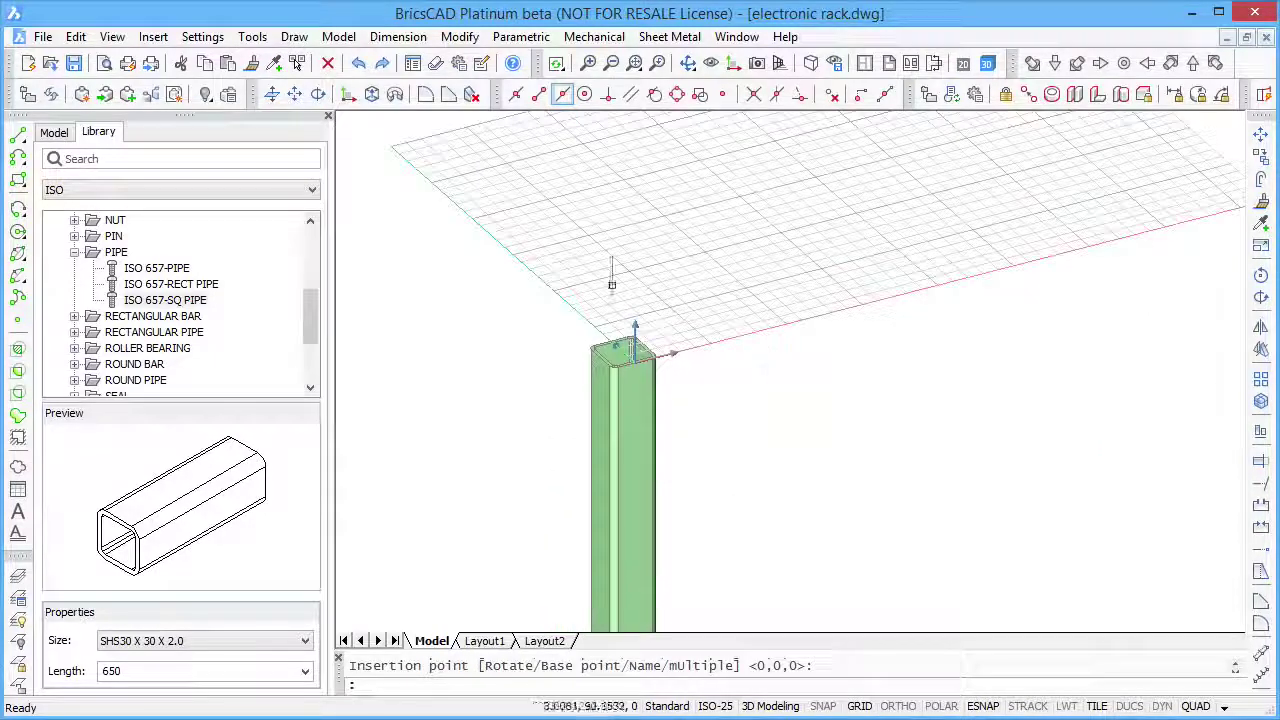
left_click(54, 133)
left_click(185, 204)
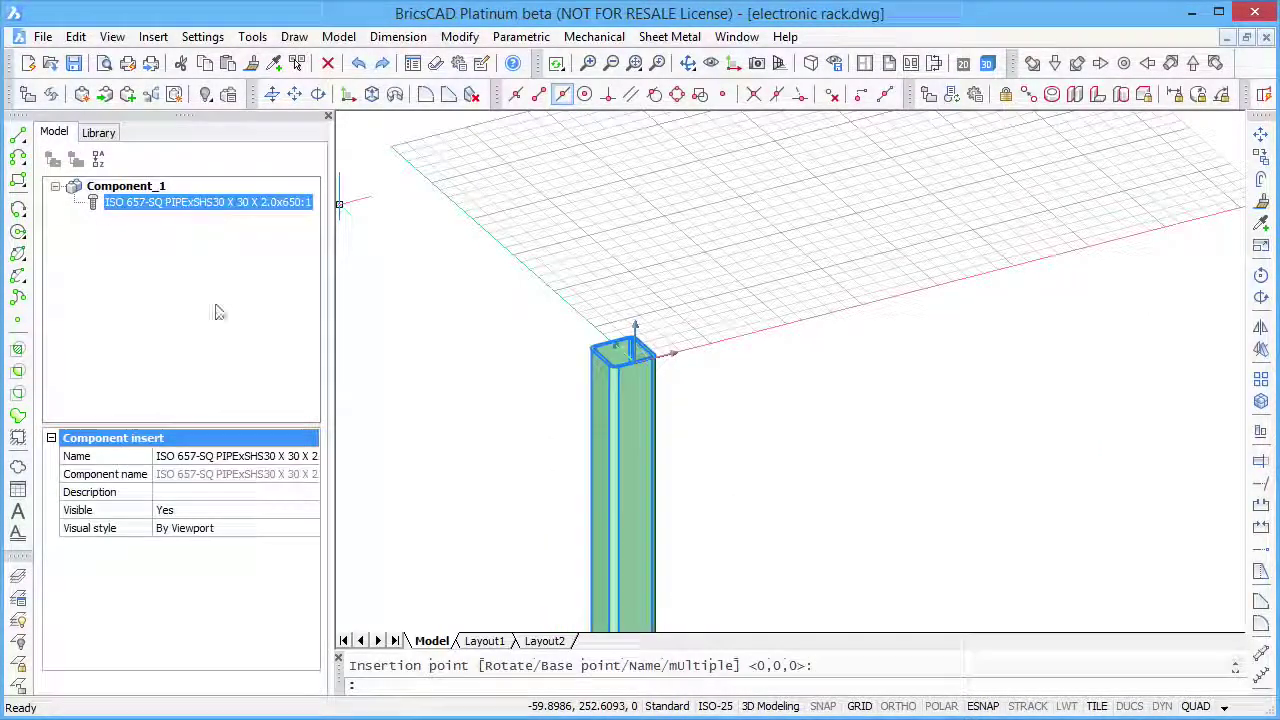
left_click(236, 457)
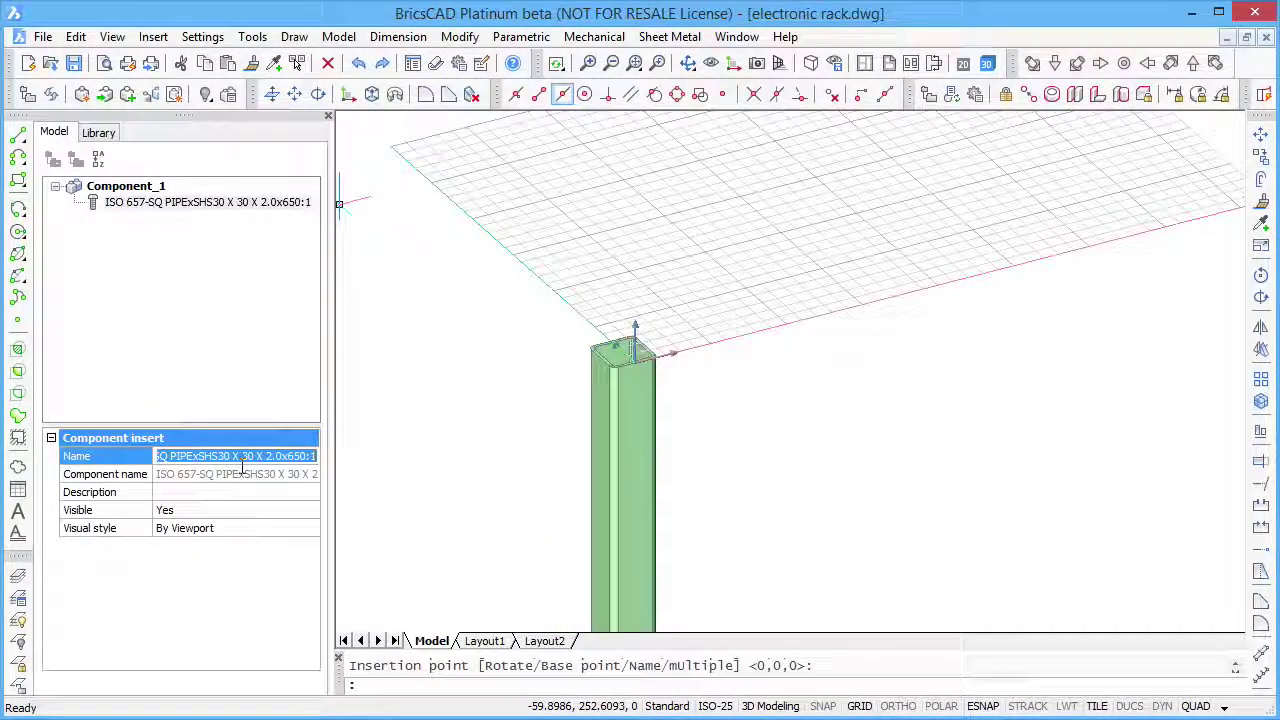
right_click(222, 203)
left_click(273, 283)
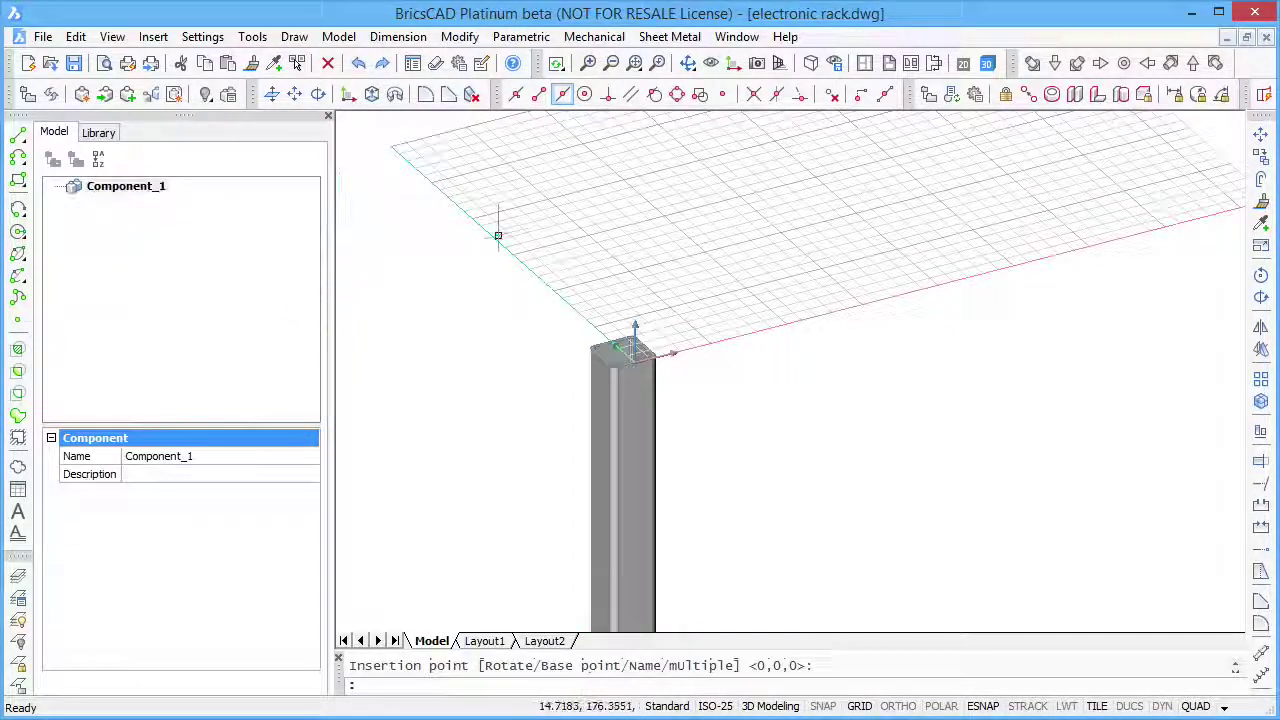
In the front view, draw a circle of radius 2.5 on the pipe's centreline below its upper end
left_click(1194, 64)
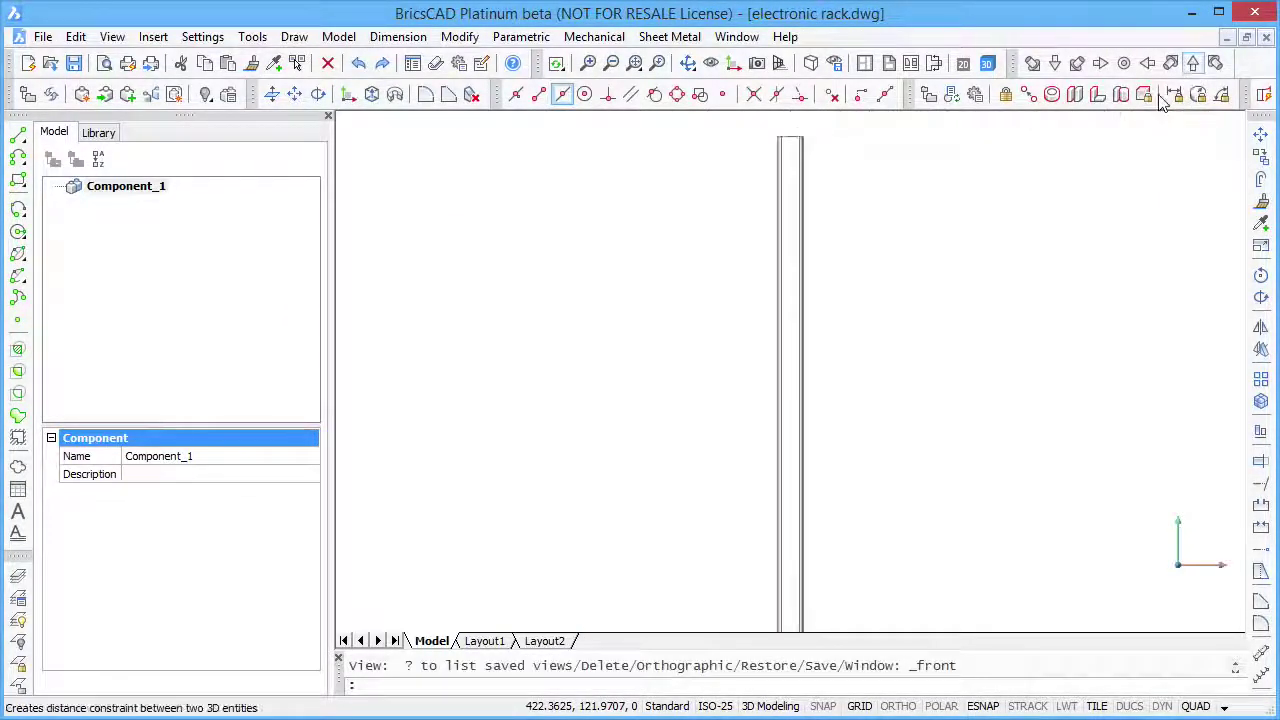
left_click(18, 233)
type("0,")
type("-")
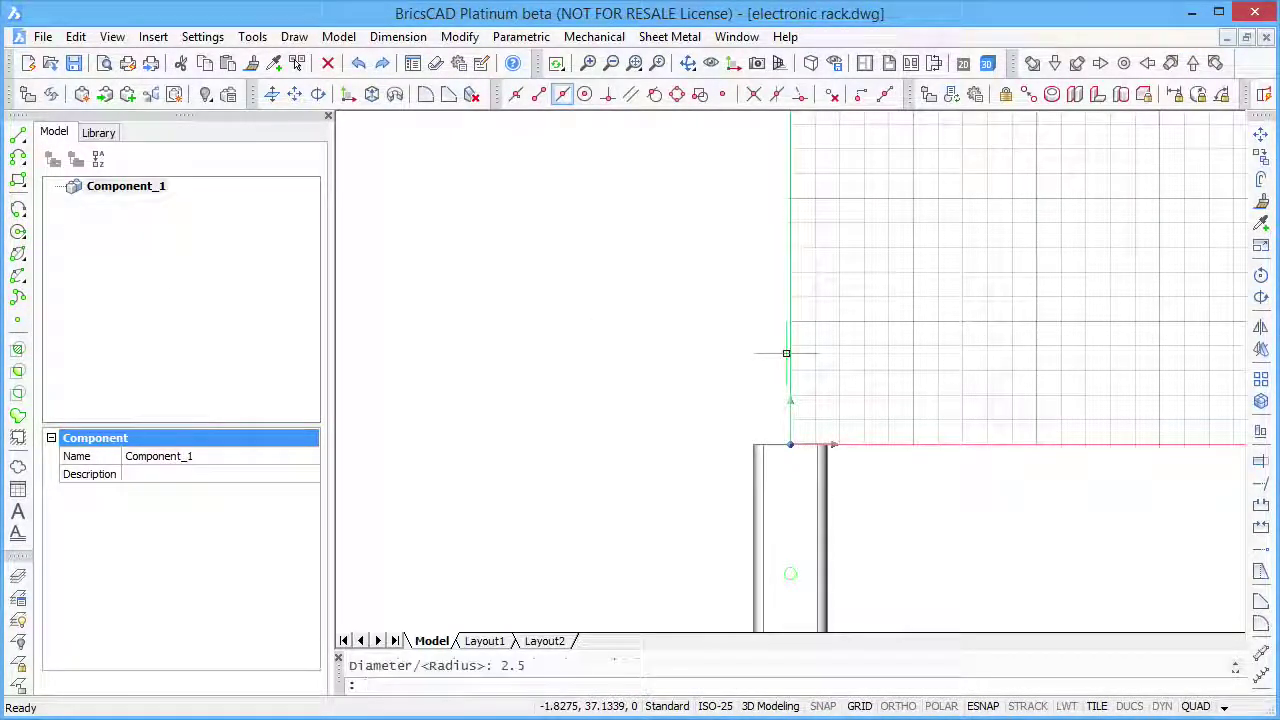
Select the row of circles along the pipe and Push/Pull them through it to cut the holes
scroll(788, 354, "down", 1)
scroll(760, 346, "down", 3)
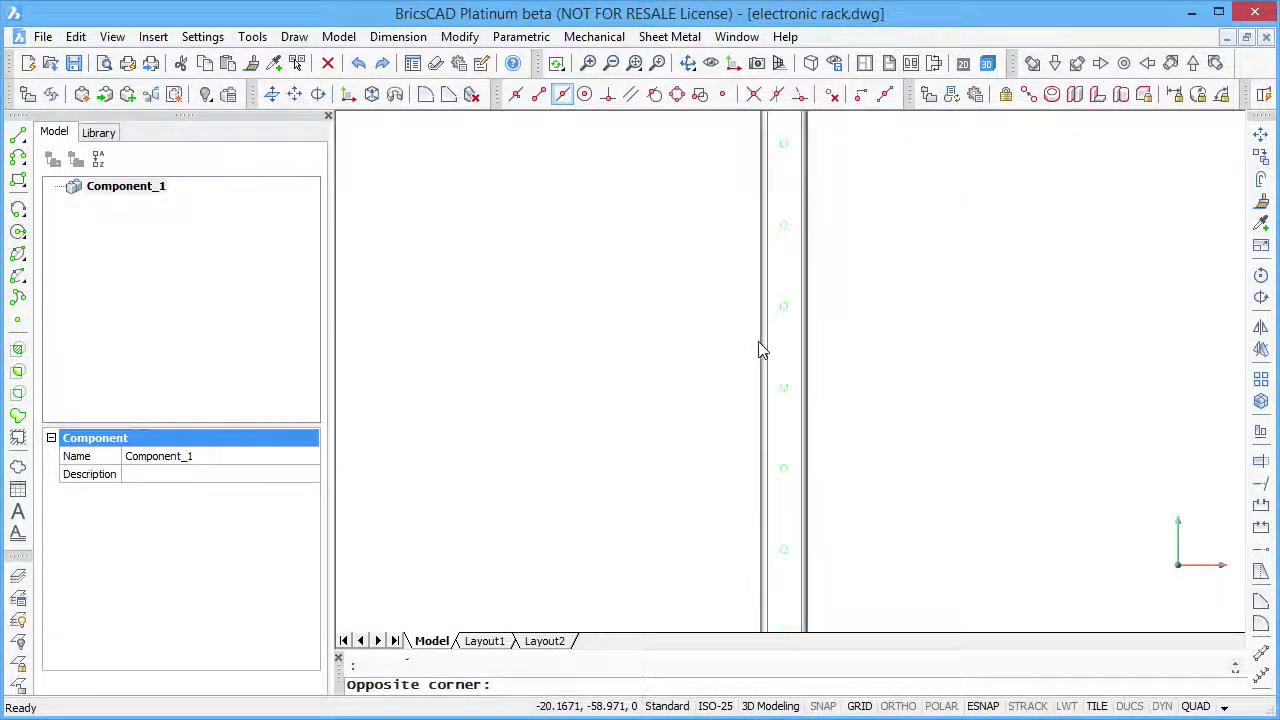
scroll(760, 349, "down", 2)
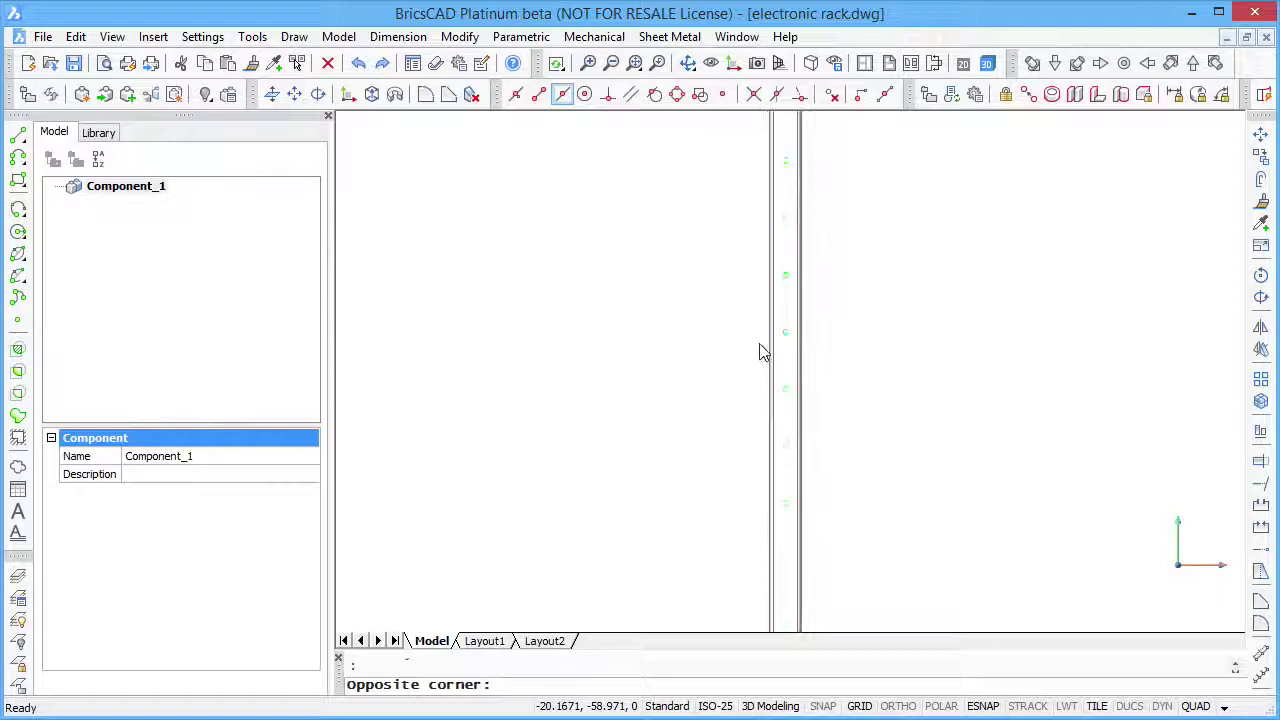
left_click(816, 478)
mouse_move(828, 450)
middle_mouse_down("shift")
mouse_move(957, 383)
mouse_move(806, 216)
middle_mouse_up("shift")
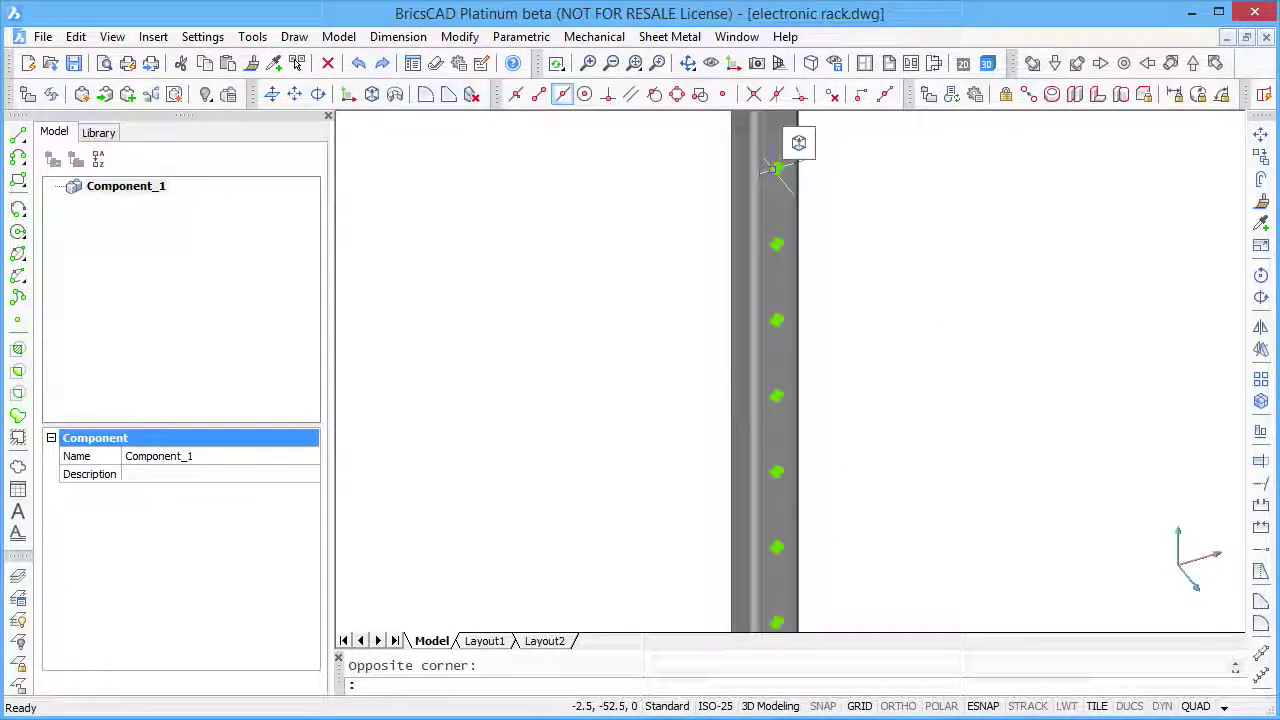
left_click(862, 146)
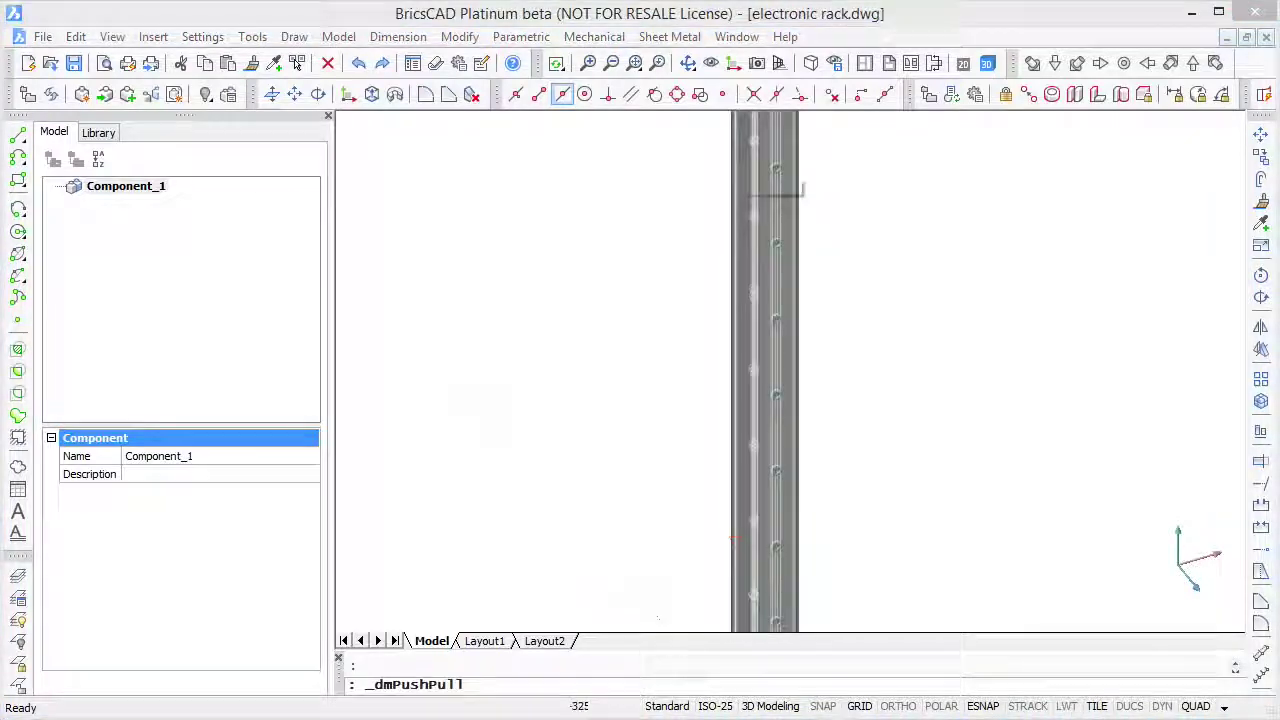
left_click(651, 135)
Form a component from the perforated pipe with base point 0,0,0, saved as ISO 657-SQ PIPExSHS30 X 30 X 2.0x650_perf
scroll(778, 368, "down", 3)
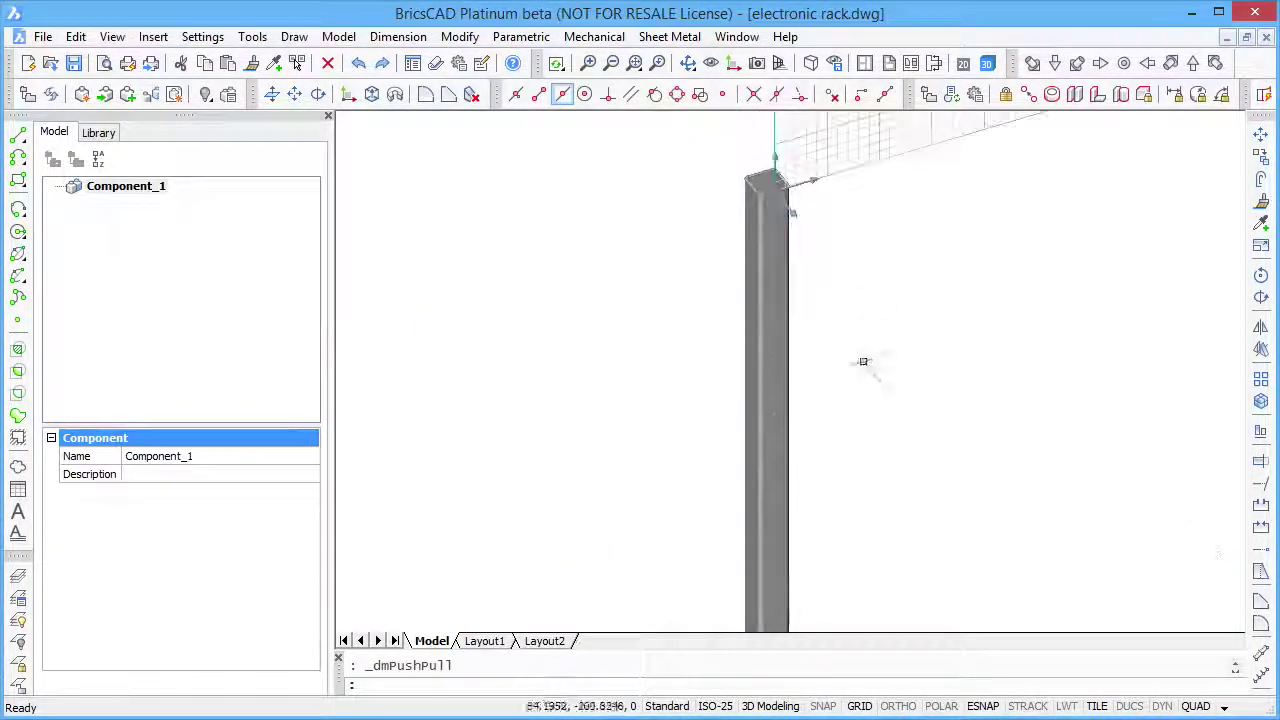
left_click(745, 338)
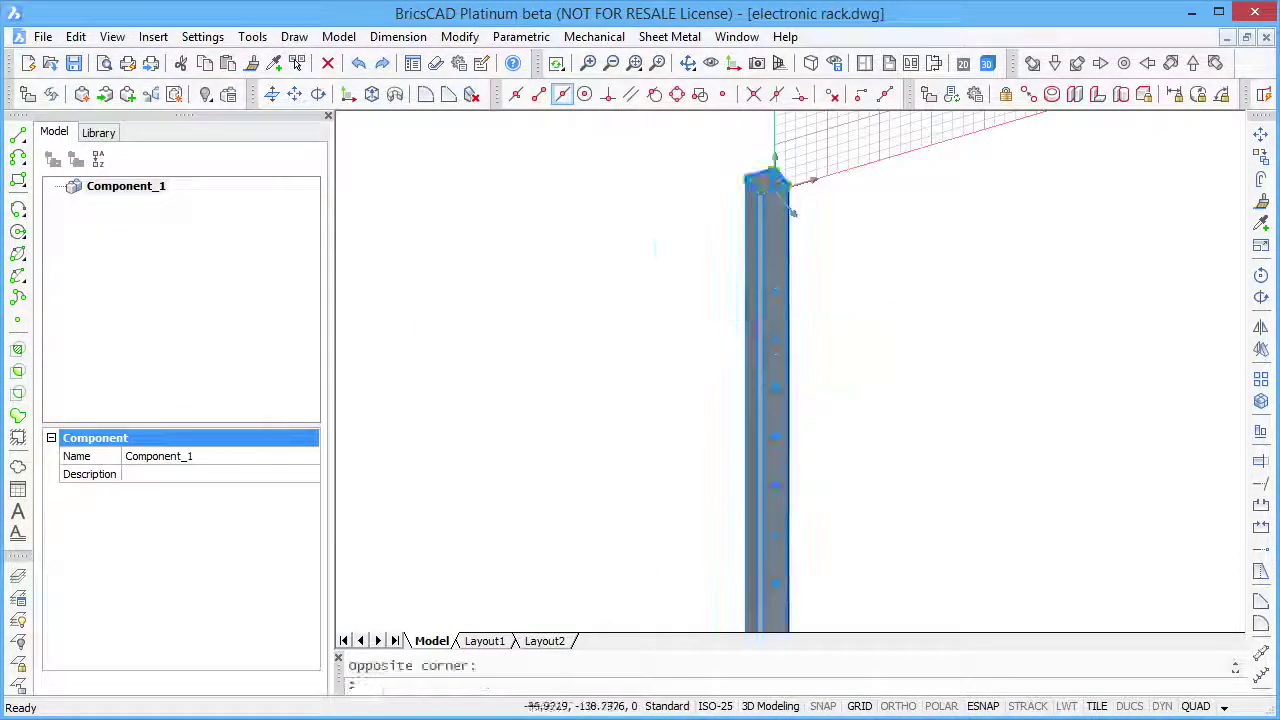
left_click(128, 97)
key("Return")
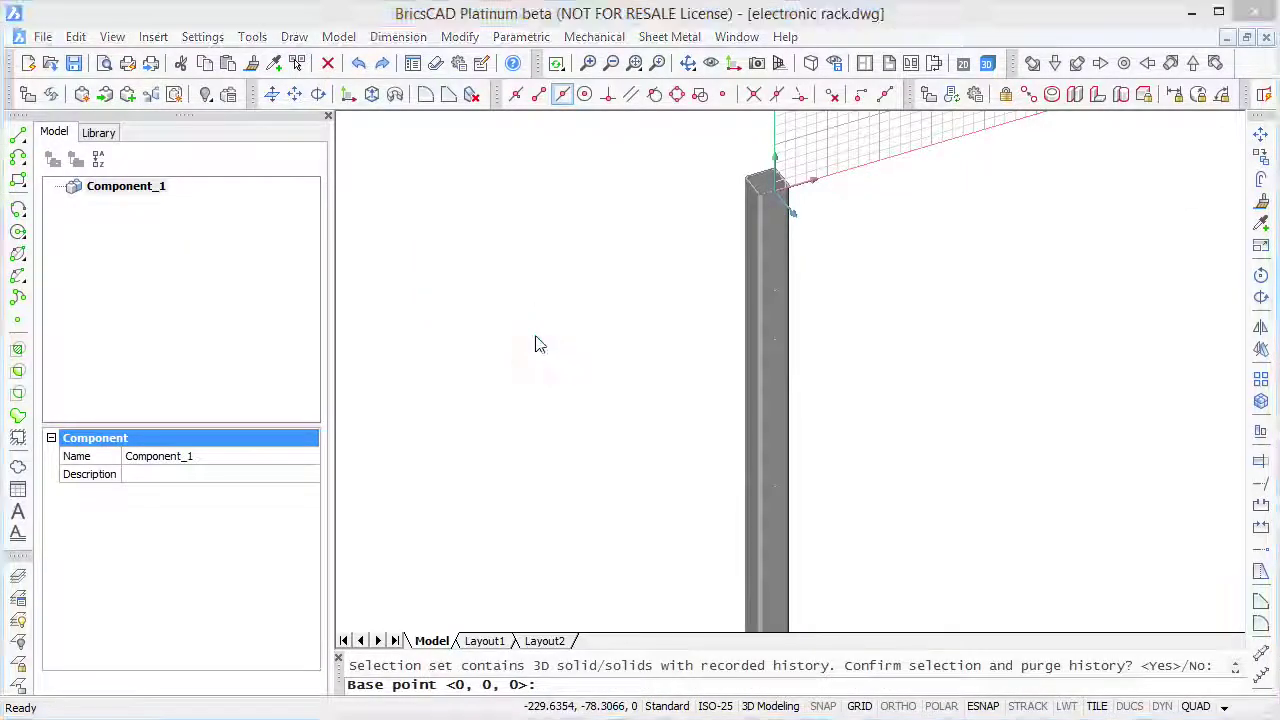
key("Return")
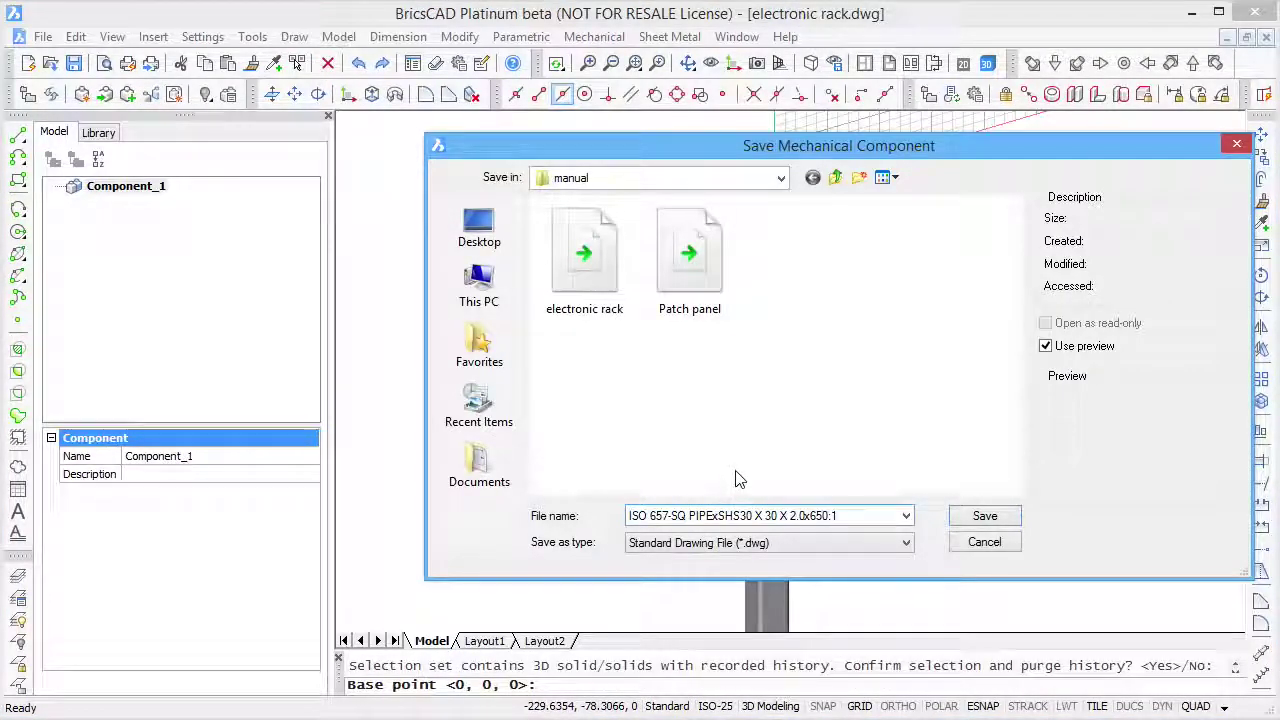
key("Return")
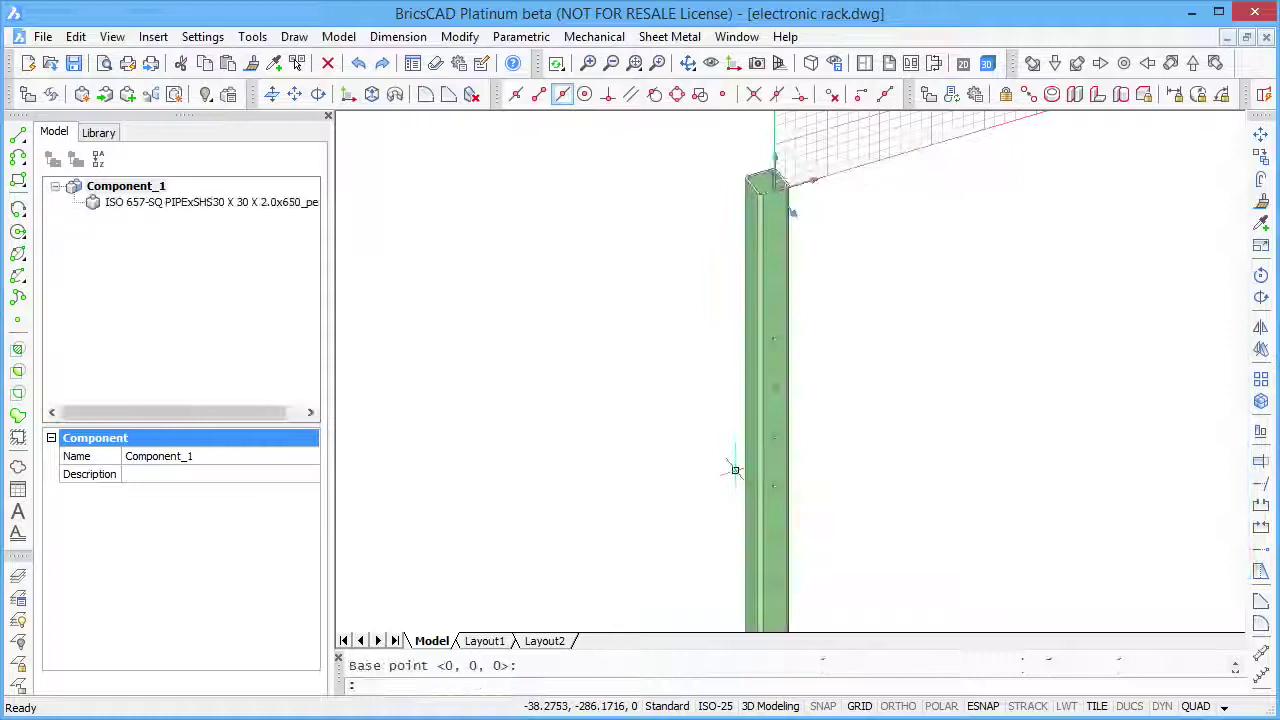
Move the perforated pipe component away from the origin
scroll(712, 445, "down", 2)
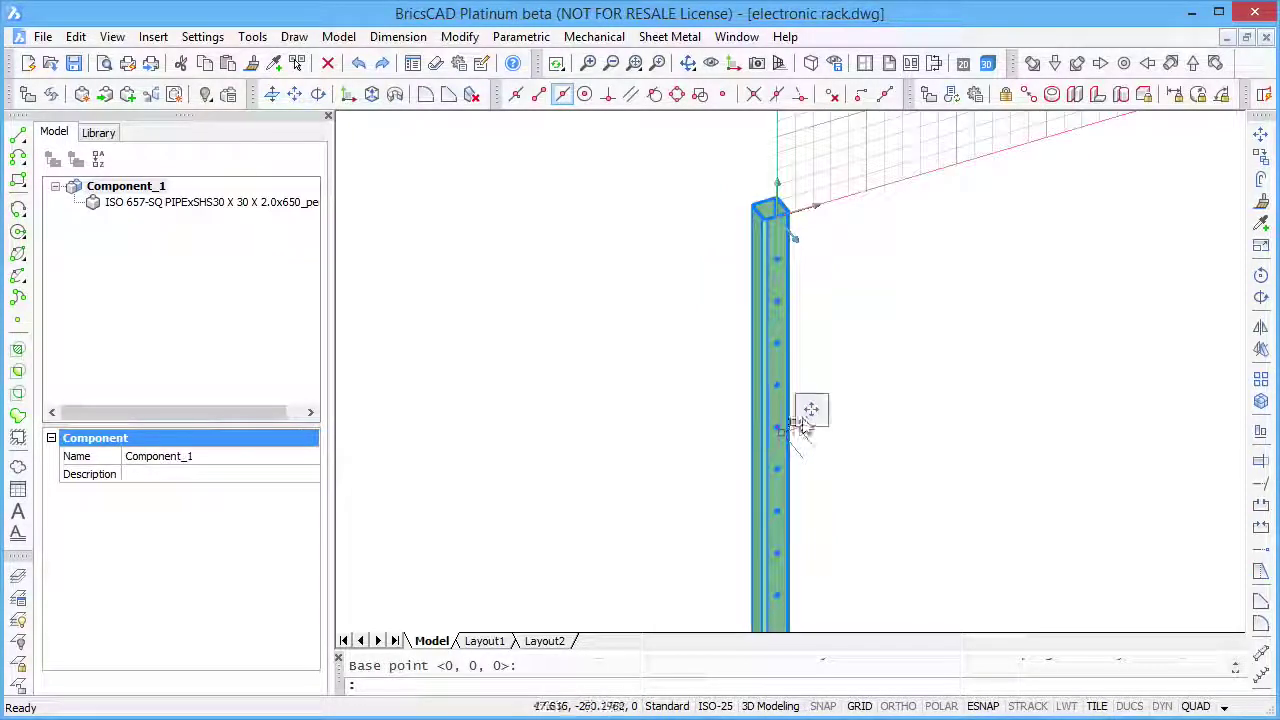
left_click(810, 411)
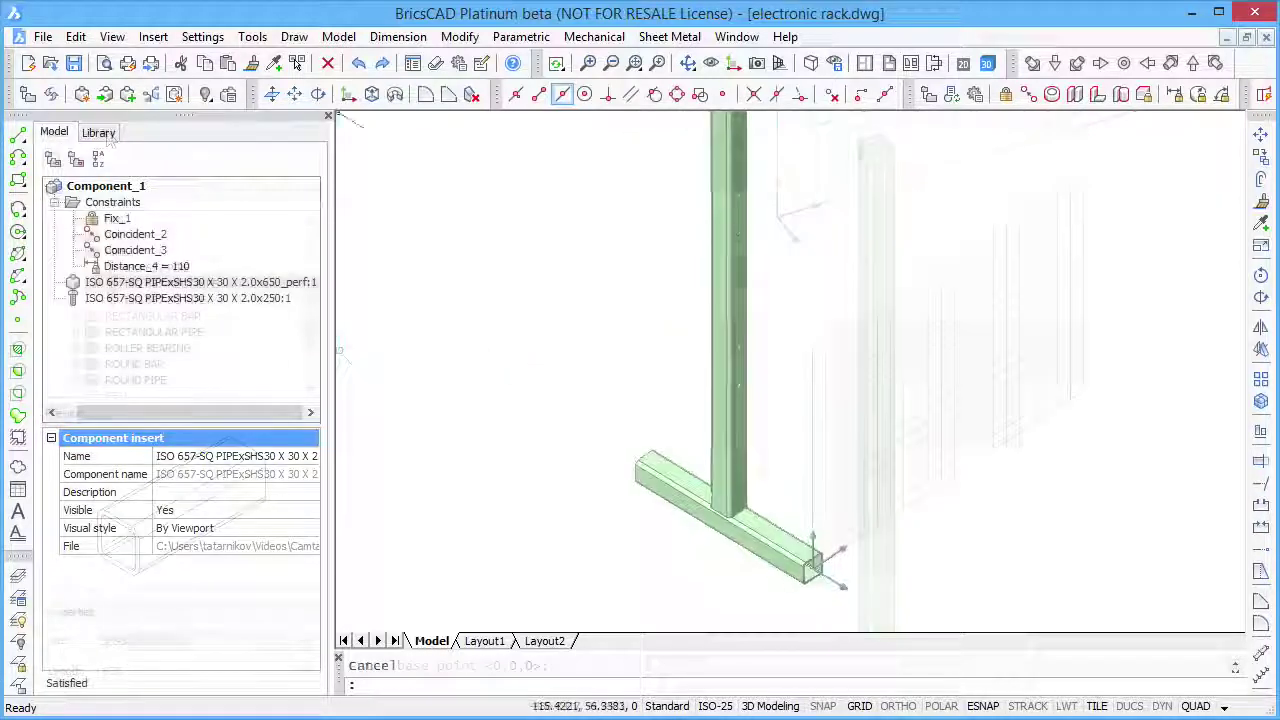
Move the triangular gusset by its corner, with snap off, into the joint between the upright and the base pipe
left_click(1098, 66)
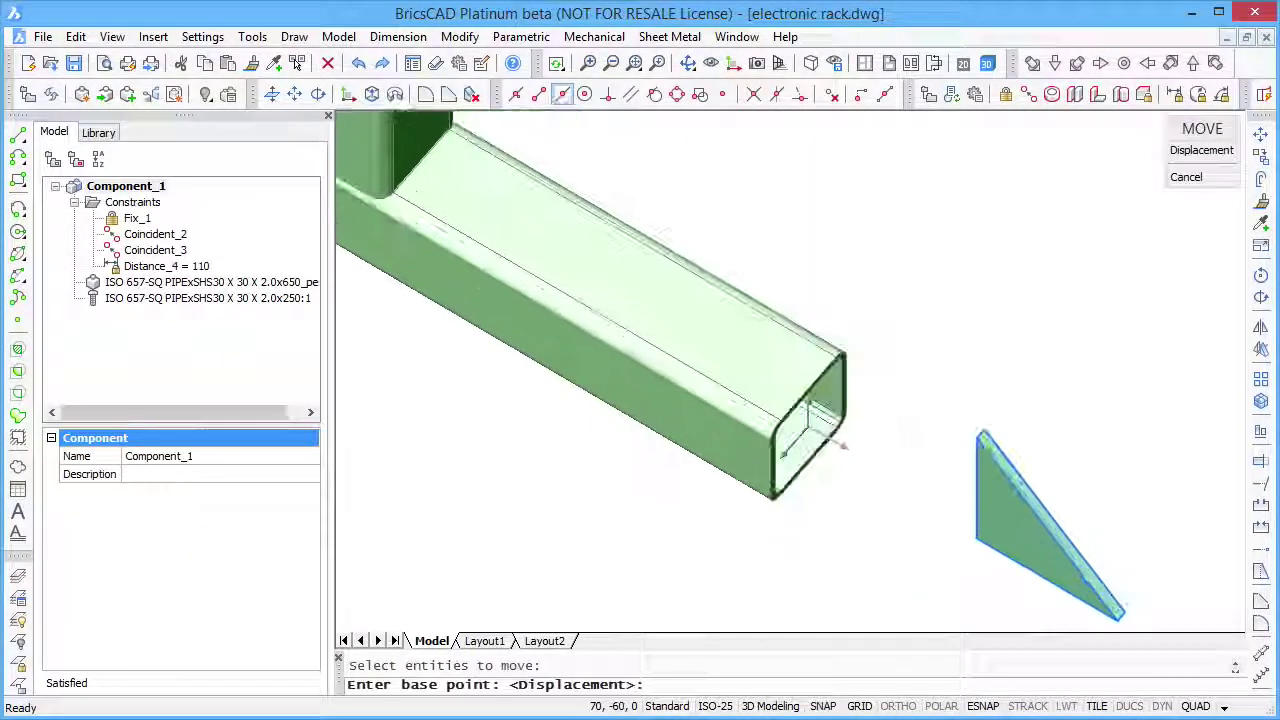
scroll(886, 485, "up", 4)
mouse_move(956, 564)
middle_mouse_down()
mouse_move(880, 480)
mouse_move(974, 580)
middle_mouse_up()
left_click(866, 499)
key("F9")
scroll(867, 505, "down", 1)
scroll(868, 518, "down", 1)
middle_click_drag(700, 300, 1074, 625)
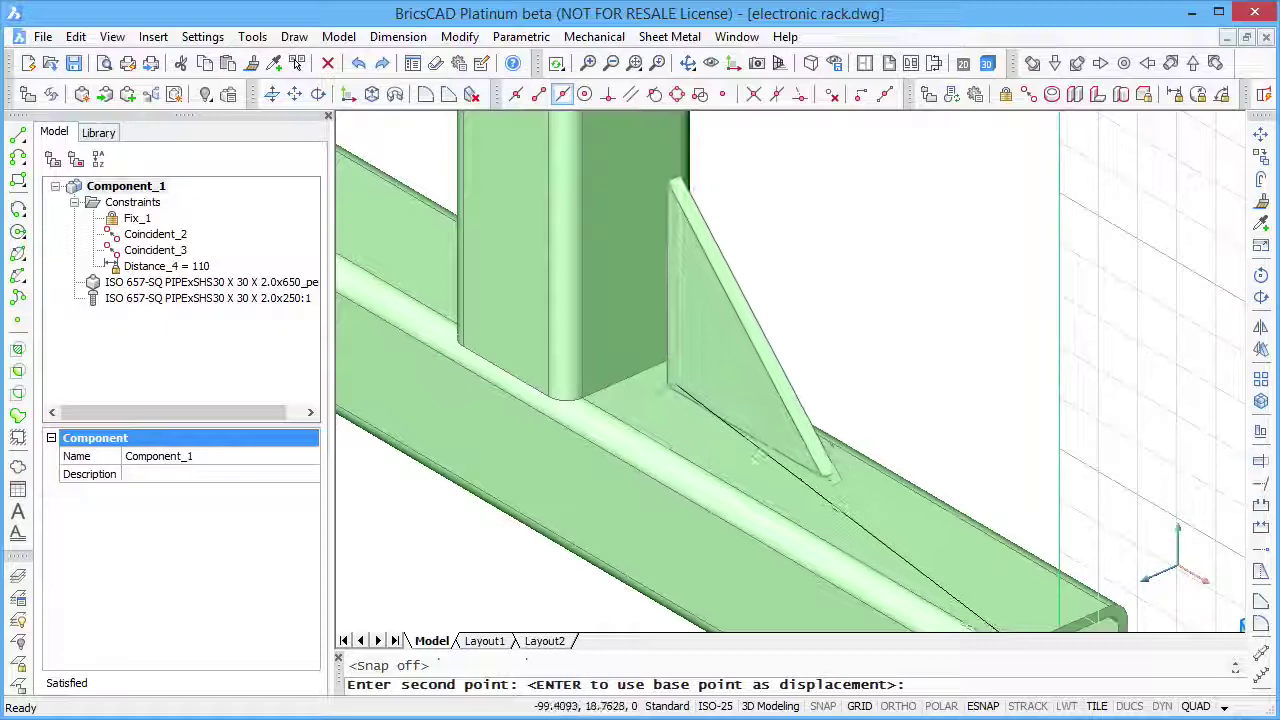
left_click(655, 368)
scroll(655, 368, "down", 8)
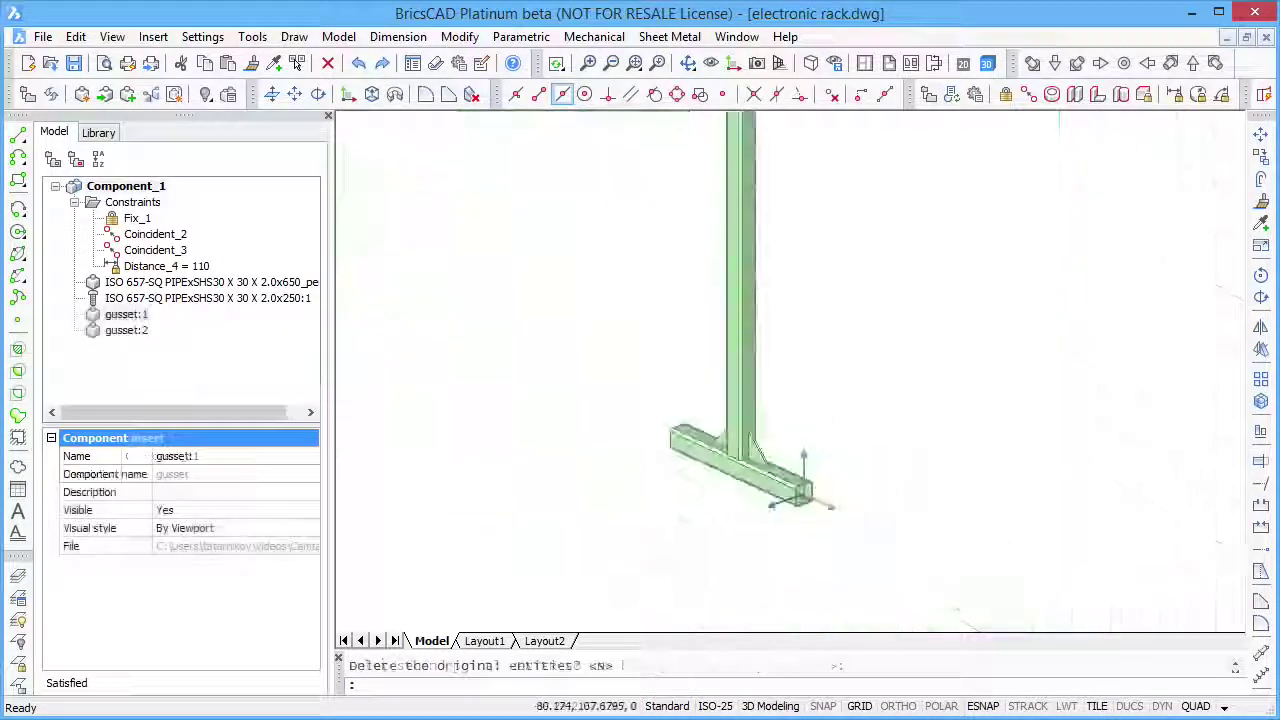
Form a component named foot from the upright, base pipe and both gussets, with base point 0,0,0, and save it
scroll(801, 512, "down", 1)
middle_click_drag(801, 512, 799, 563)
left_click(903, 628)
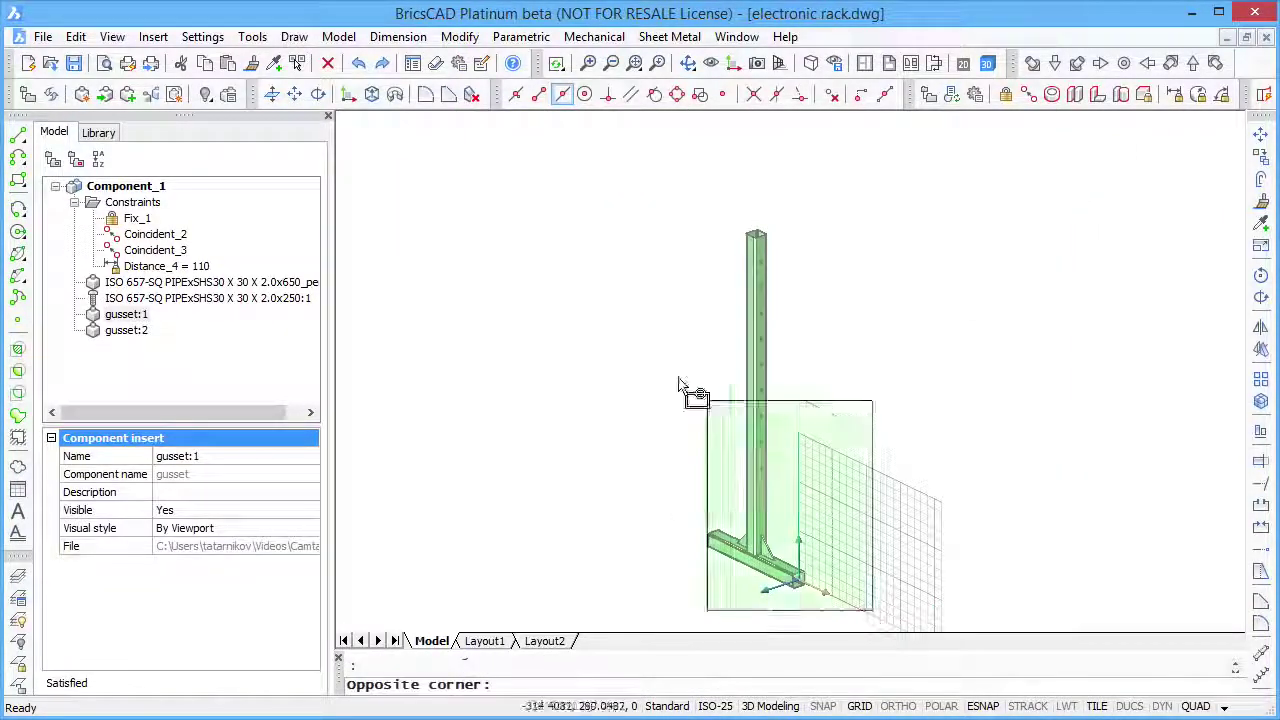
left_click(583, 317)
left_click(128, 95)
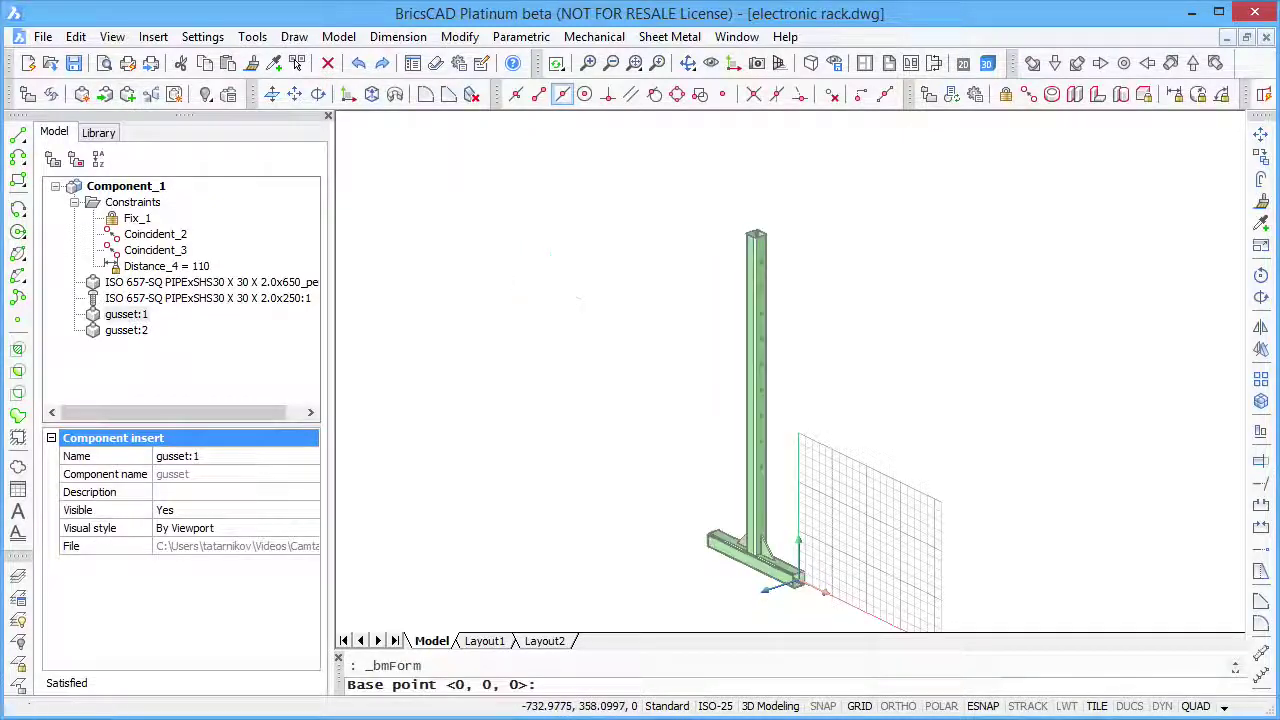
key("Return")
type("foot")
key("Return")
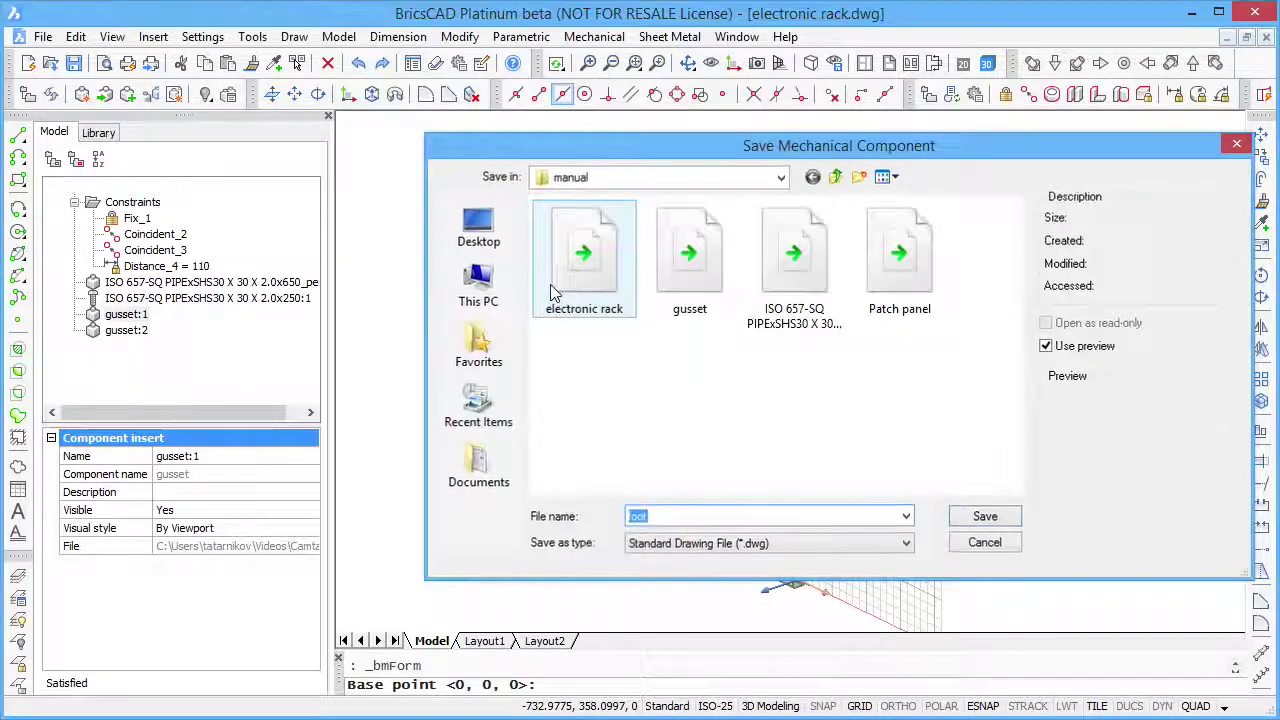
key("Return")
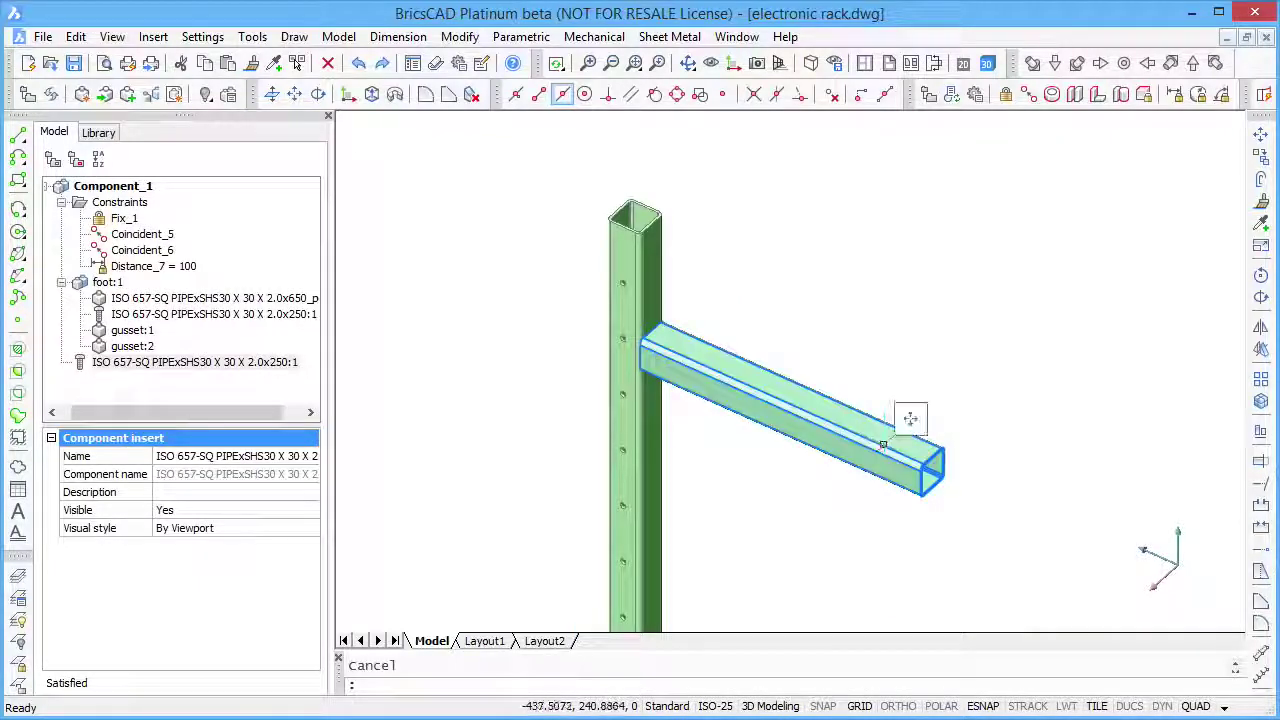
Turn off the grid display and collapse the Constraints group in the assembly tree
mouse_move(930, 440)
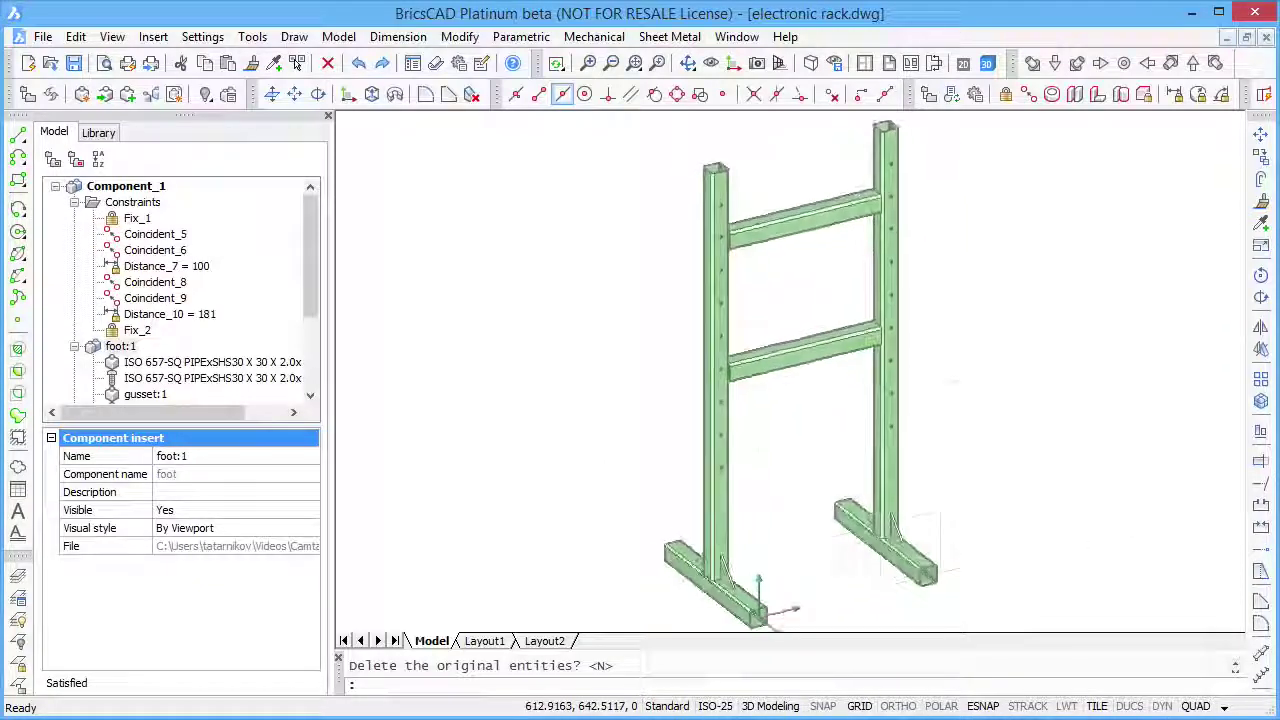
key("F7")
key("F7")
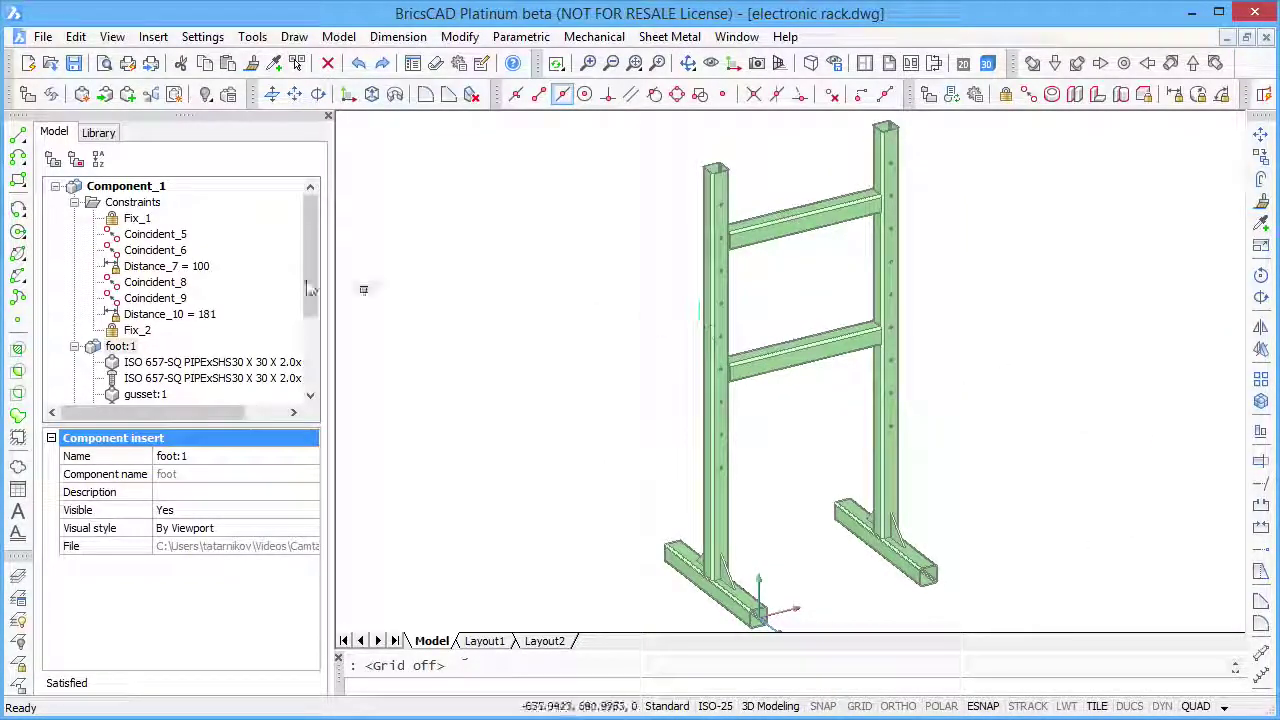
left_click(75, 203)
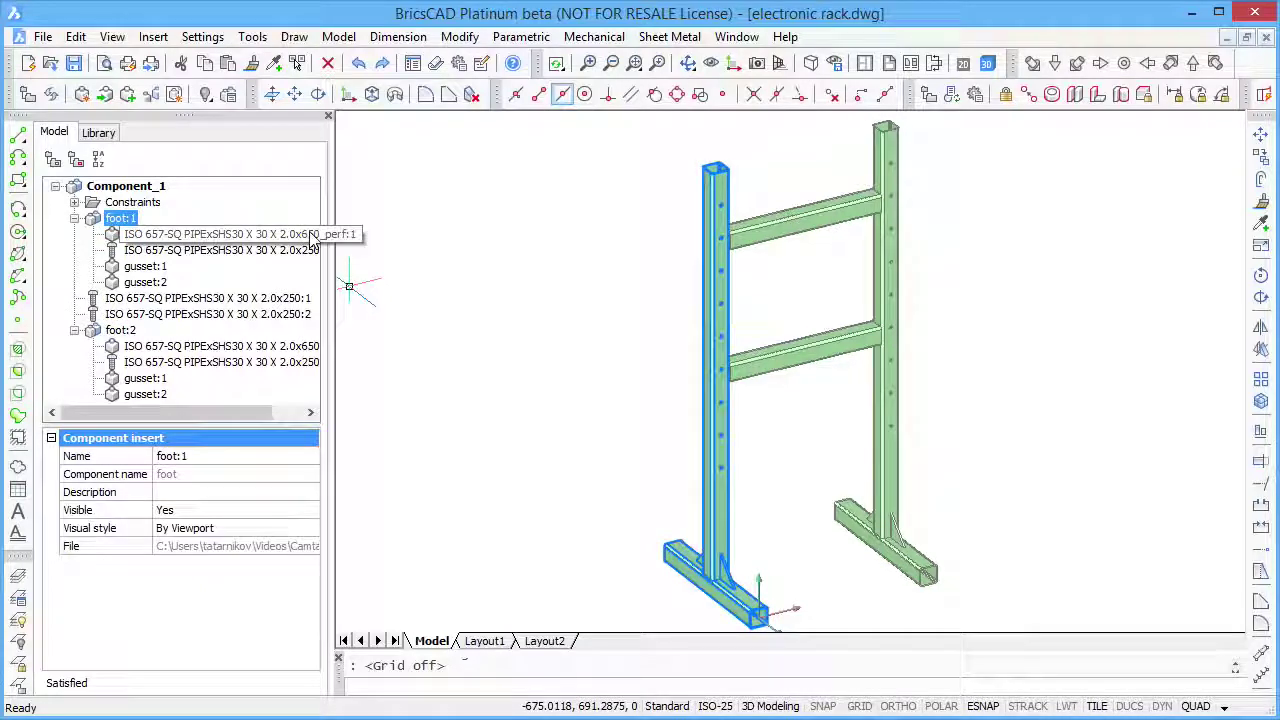
Insert the Patch panel component into the rack assembly and move it against the front of the two uprights
left_click(106, 97)
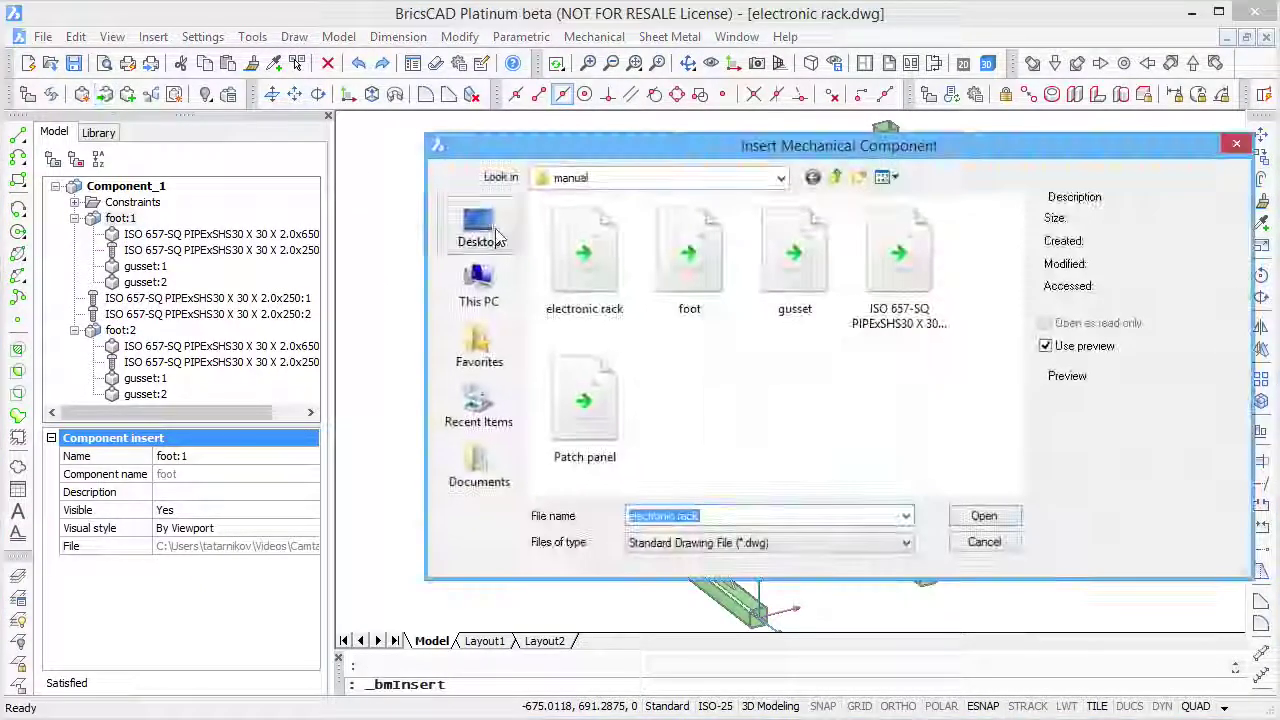
left_click(634, 418)
left_click(984, 516)
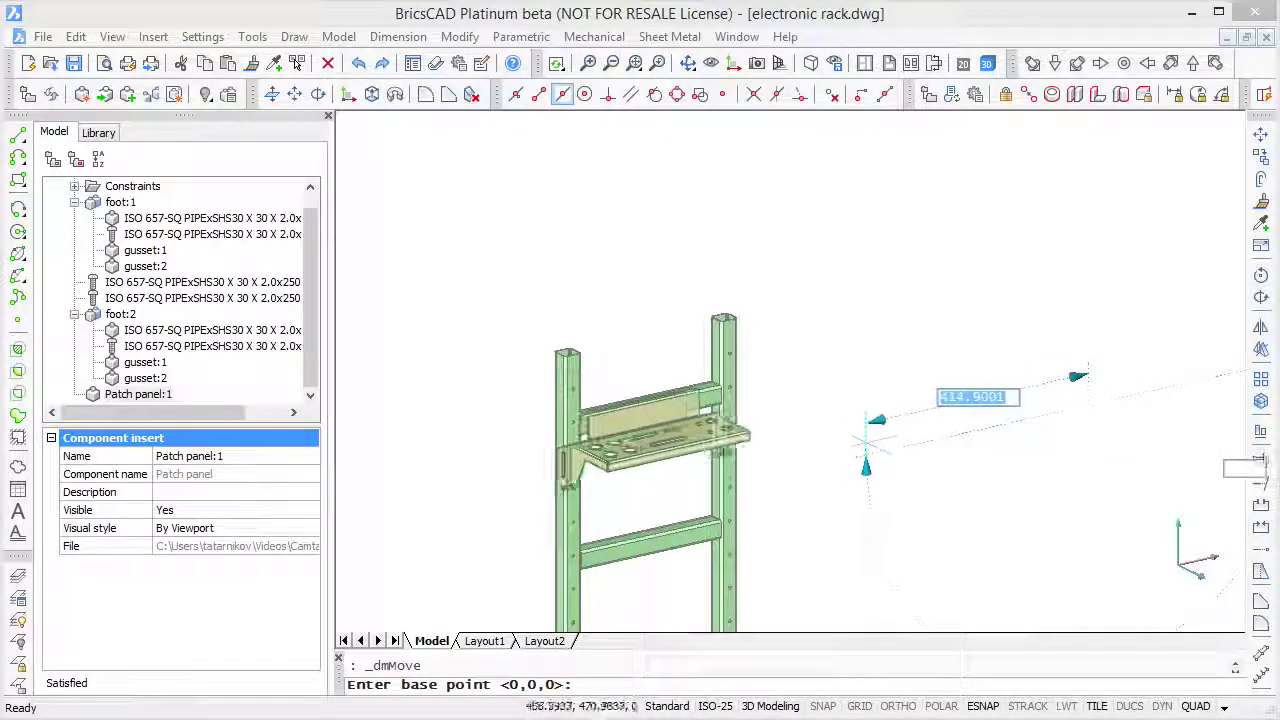
left_click(876, 453)
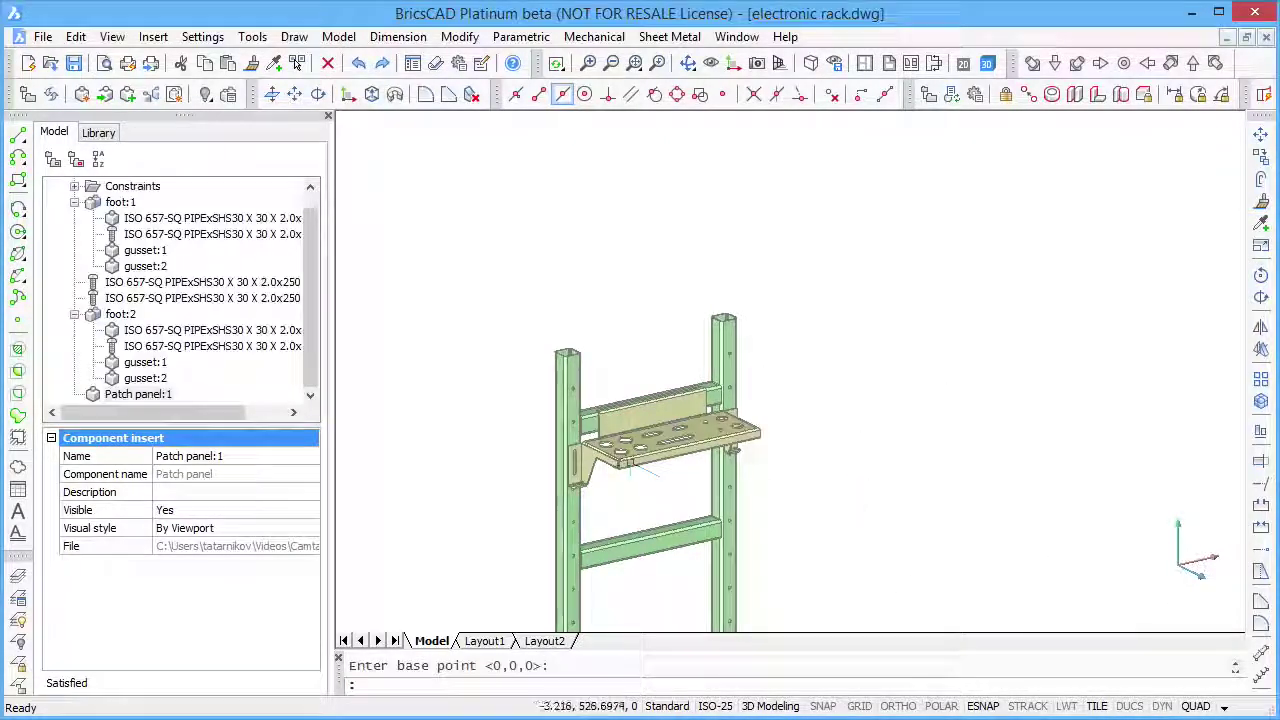
Insert an ISO 4034 hex nut, size M5 X 0.5, from the library, snapped to the centre of the bolt behind the upright
scroll(631, 463, "up", 10)
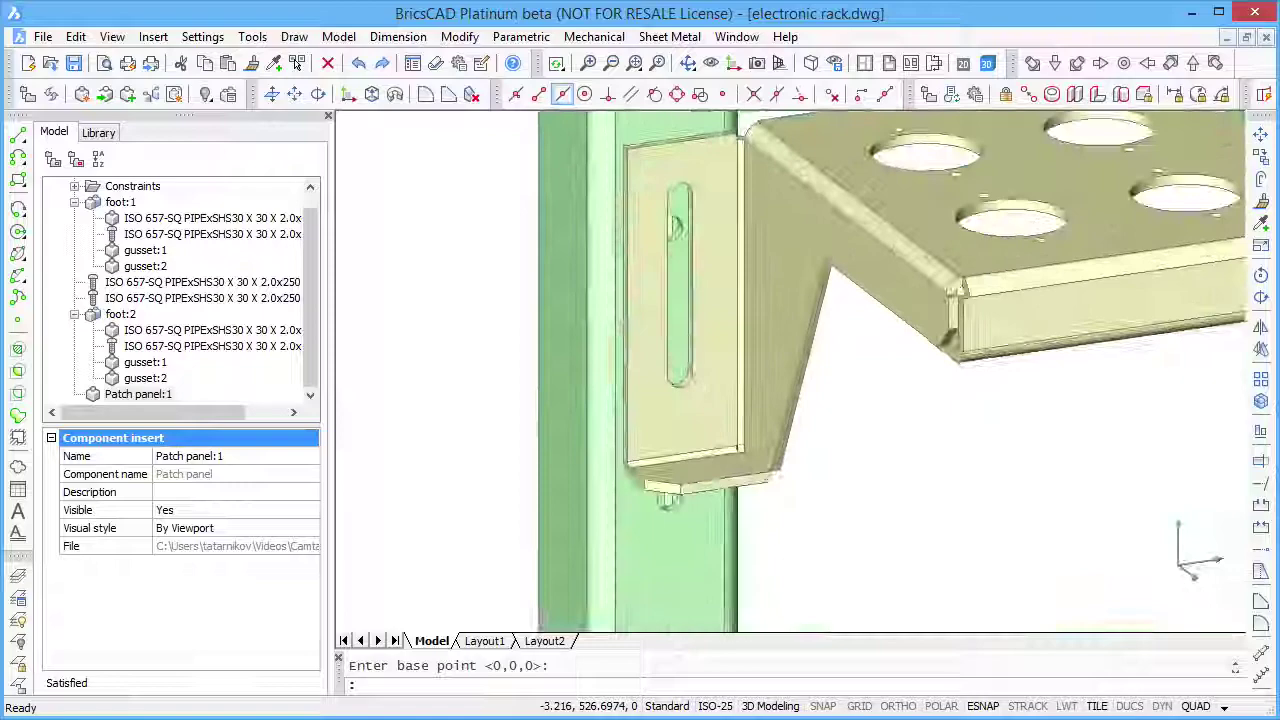
scroll(556, 476, "up", 5)
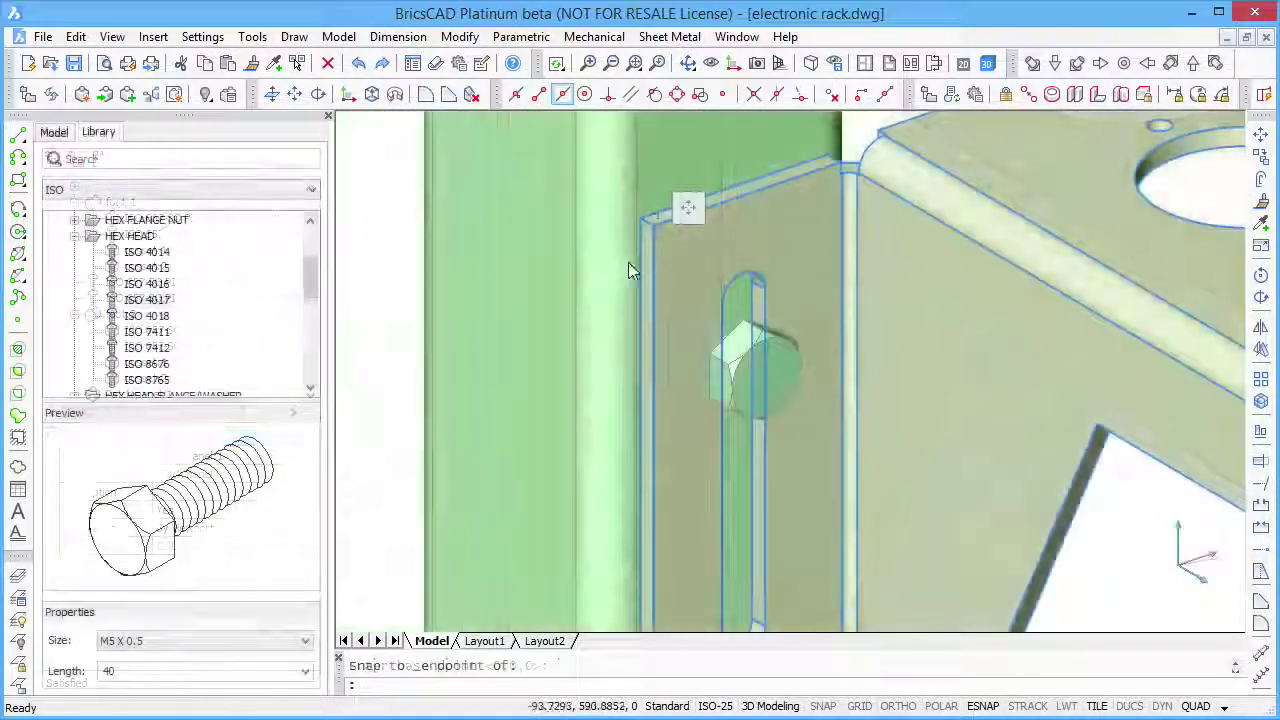
middle_click_drag(628, 262, 484, 346, "shift")
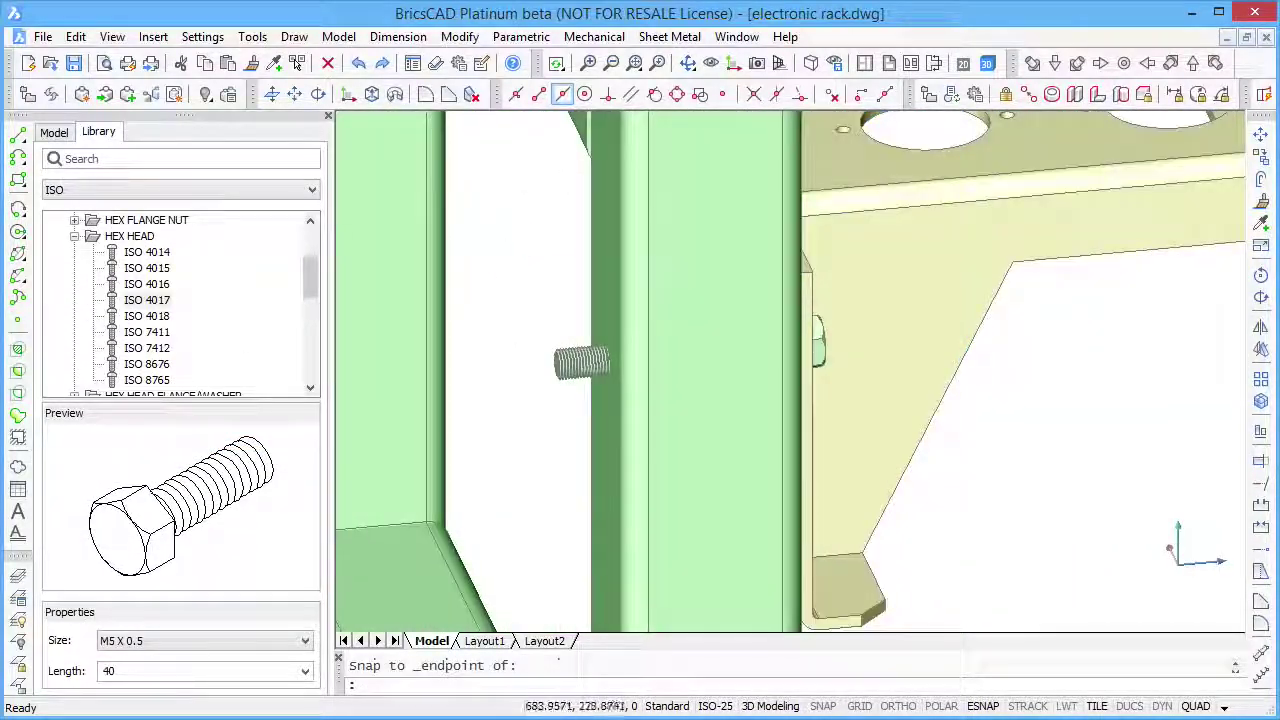
left_click(584, 95)
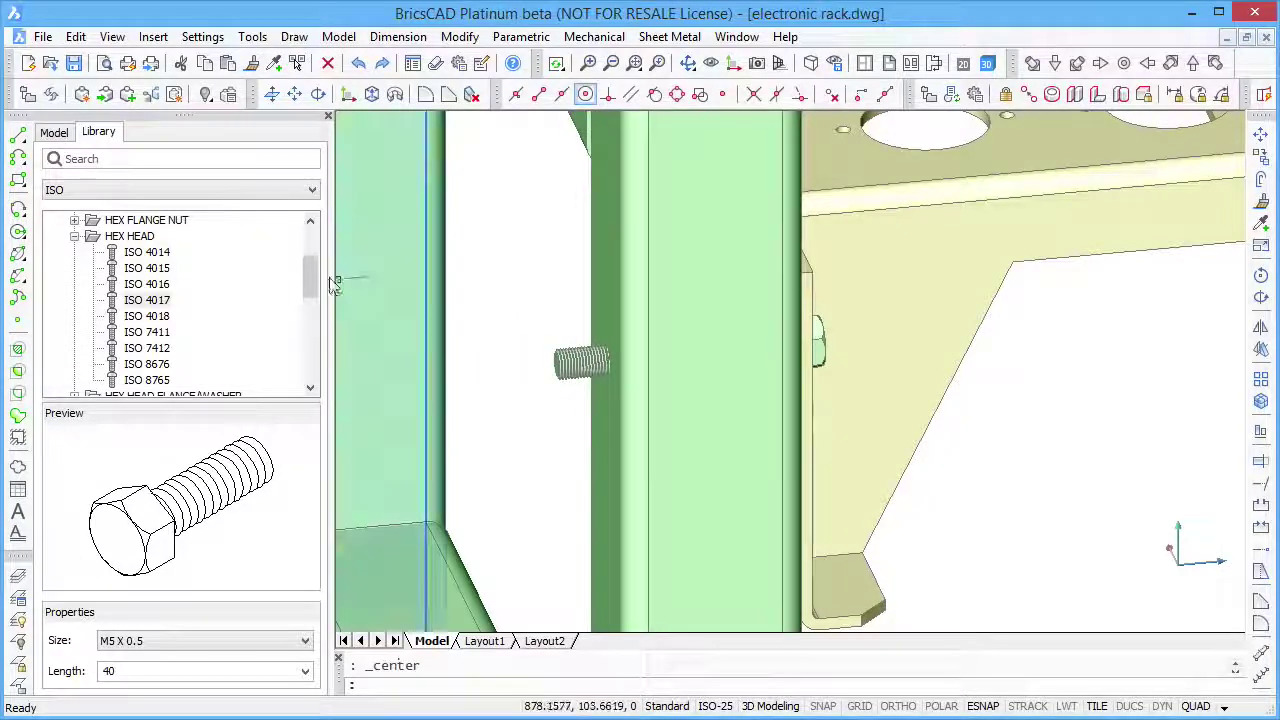
left_click_drag(314, 293, 314, 323)
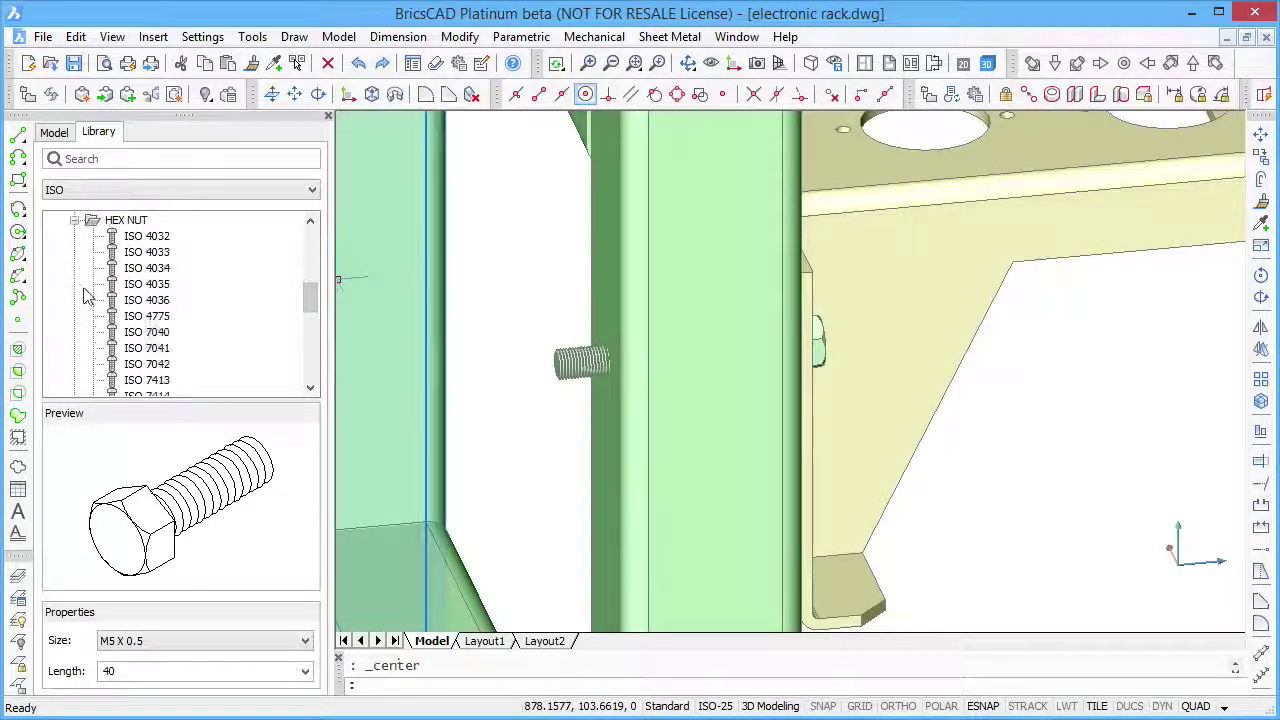
left_click(140, 268)
left_click(205, 641)
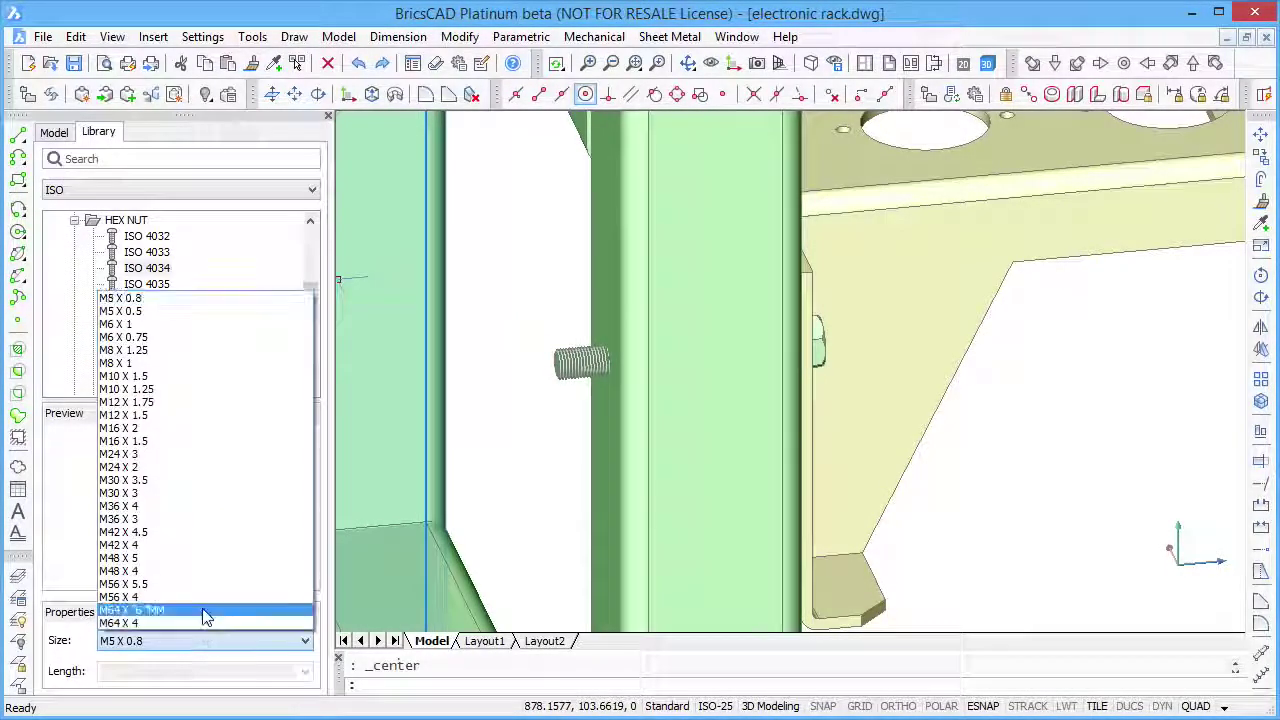
left_click(150, 314)
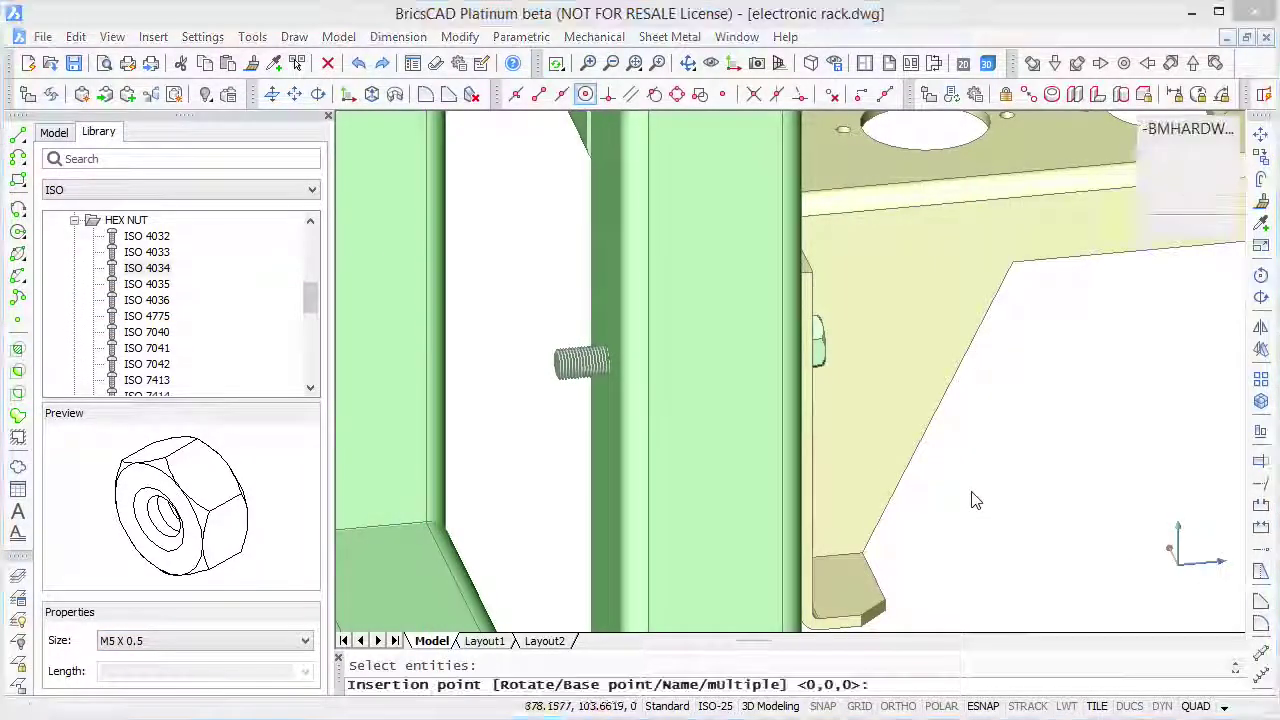
left_click(585, 94)
scroll(709, 206, "down", 3)
scroll(799, 190, "up", 8)
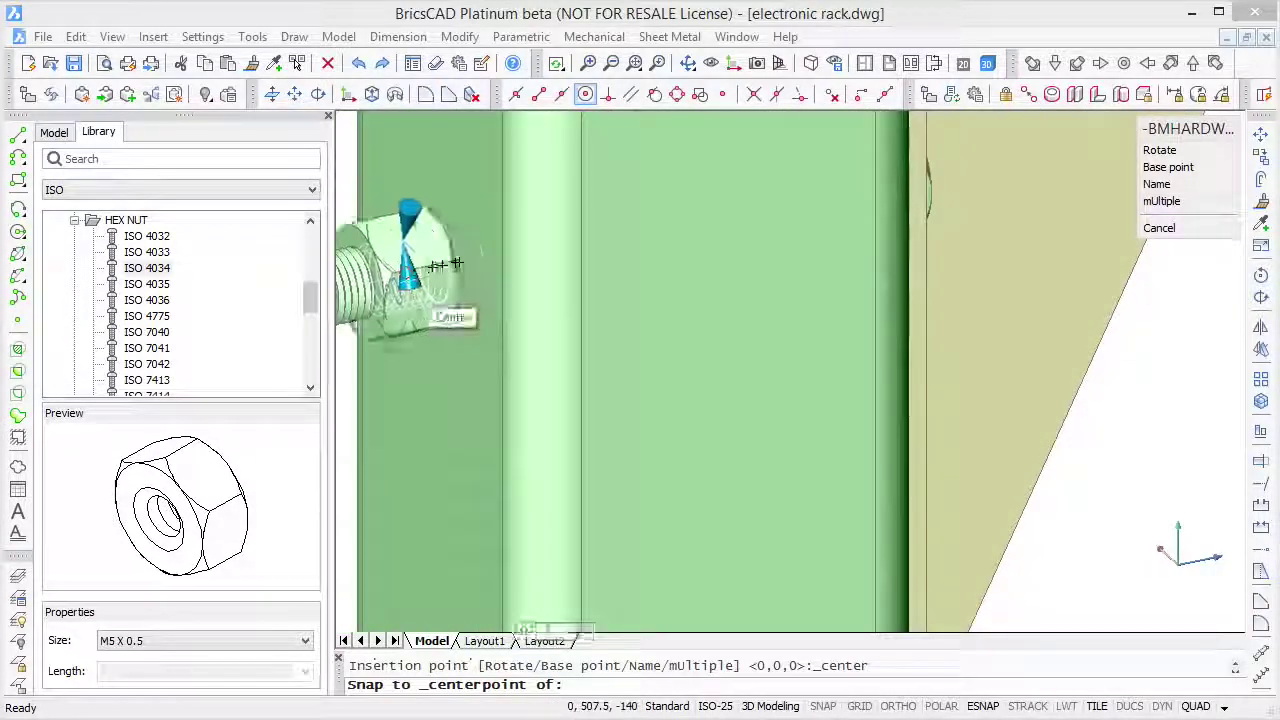
left_click(428, 283)
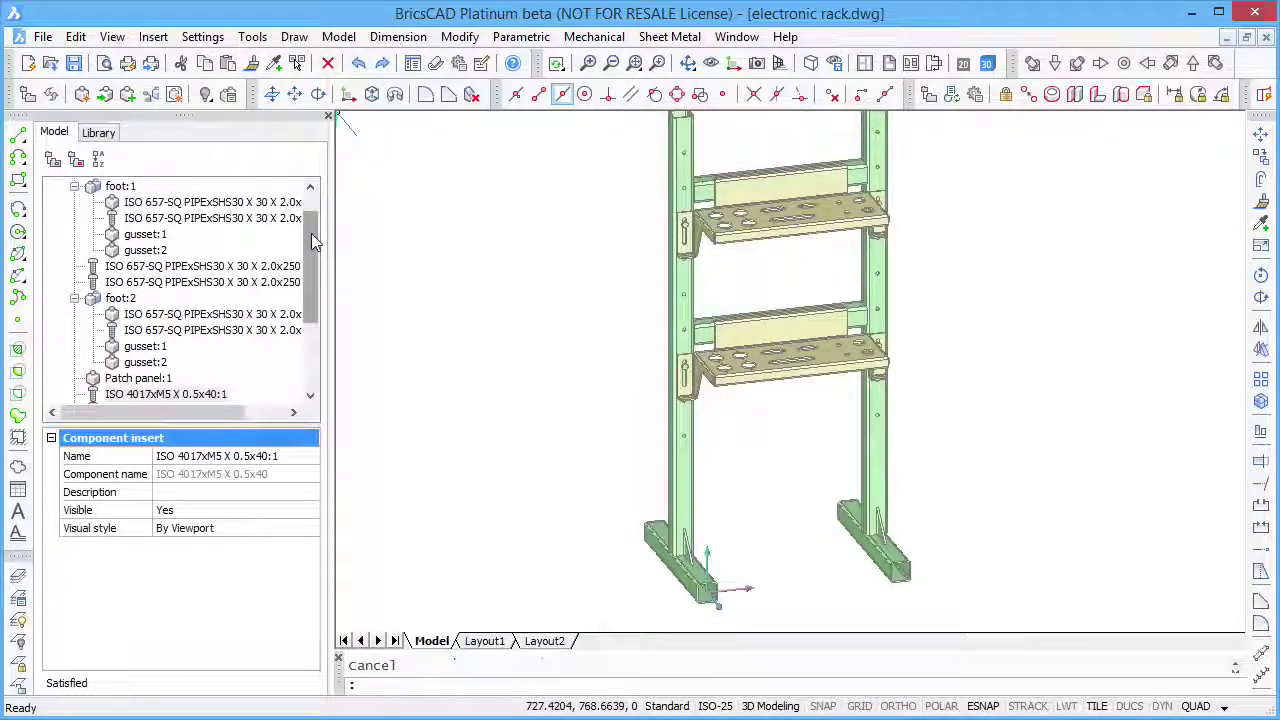
Generate drawing views of the electronic rack on Layout1, placing the front, side, top and isometric views
left_click_drag(312, 240, 311, 207)
middle_click_drag(493, 234, 496, 234, "shift")
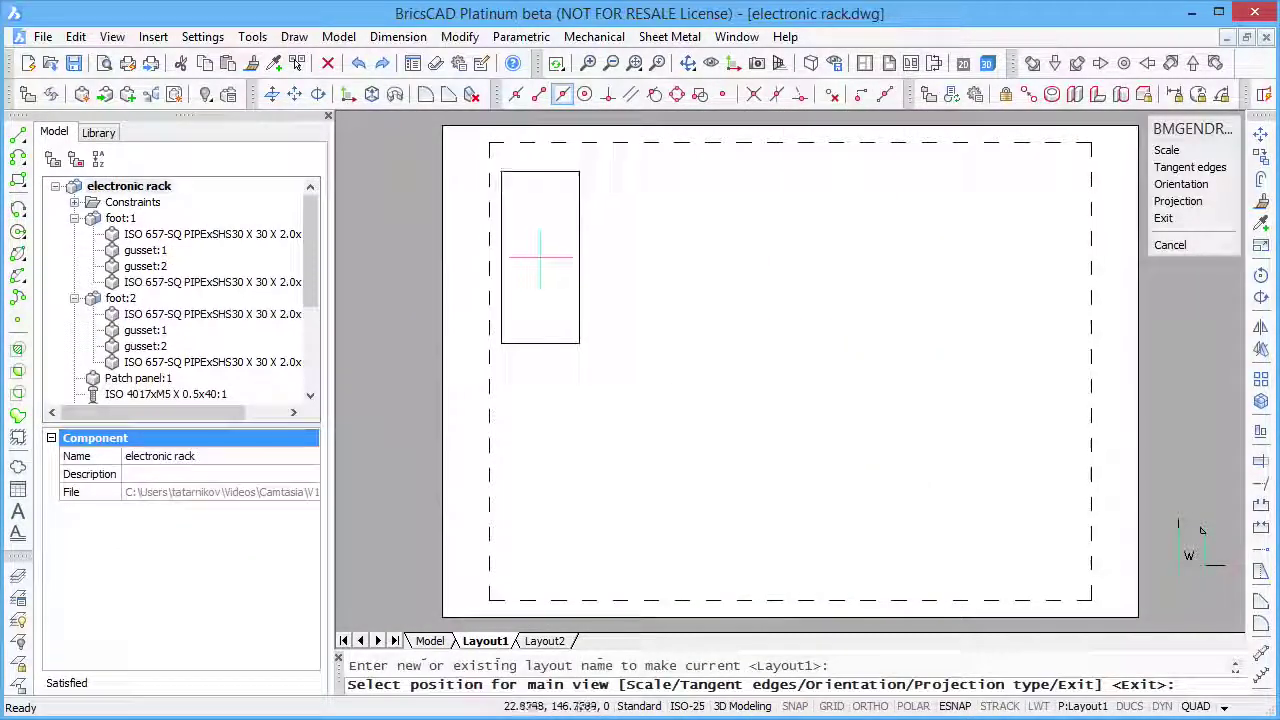
left_click(565, 251)
left_click(686, 252)
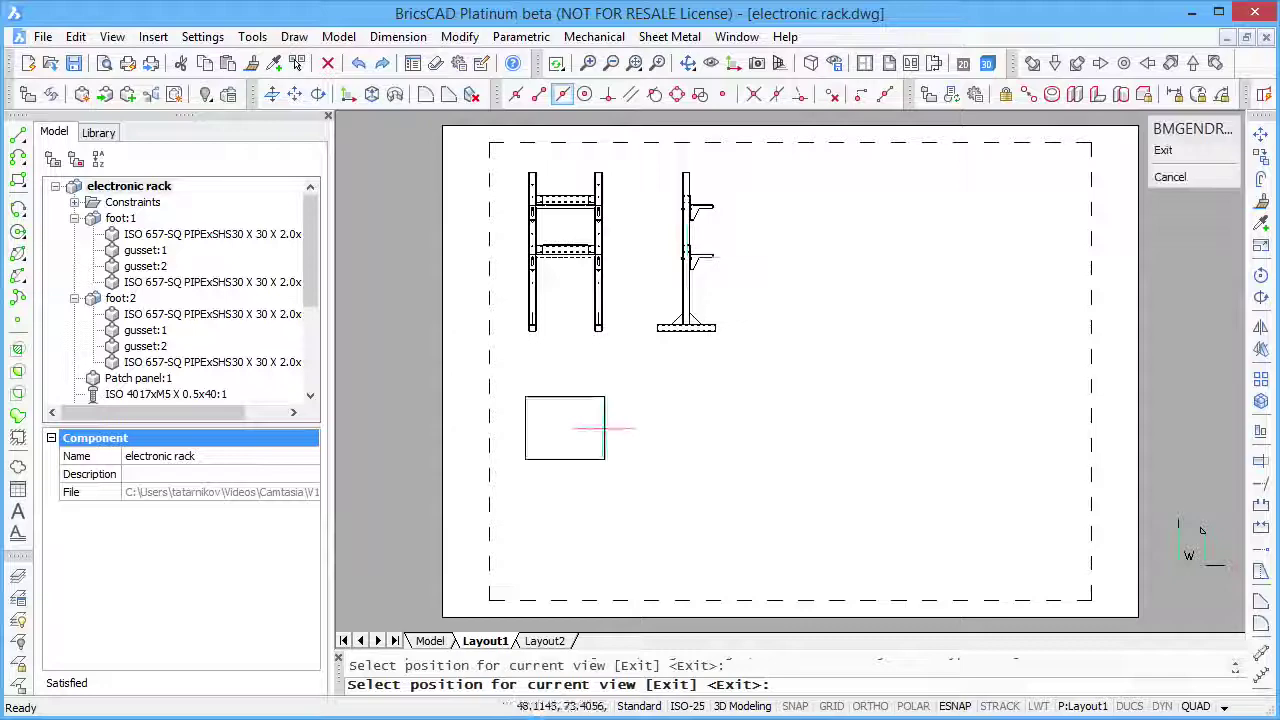
left_click(565, 476)
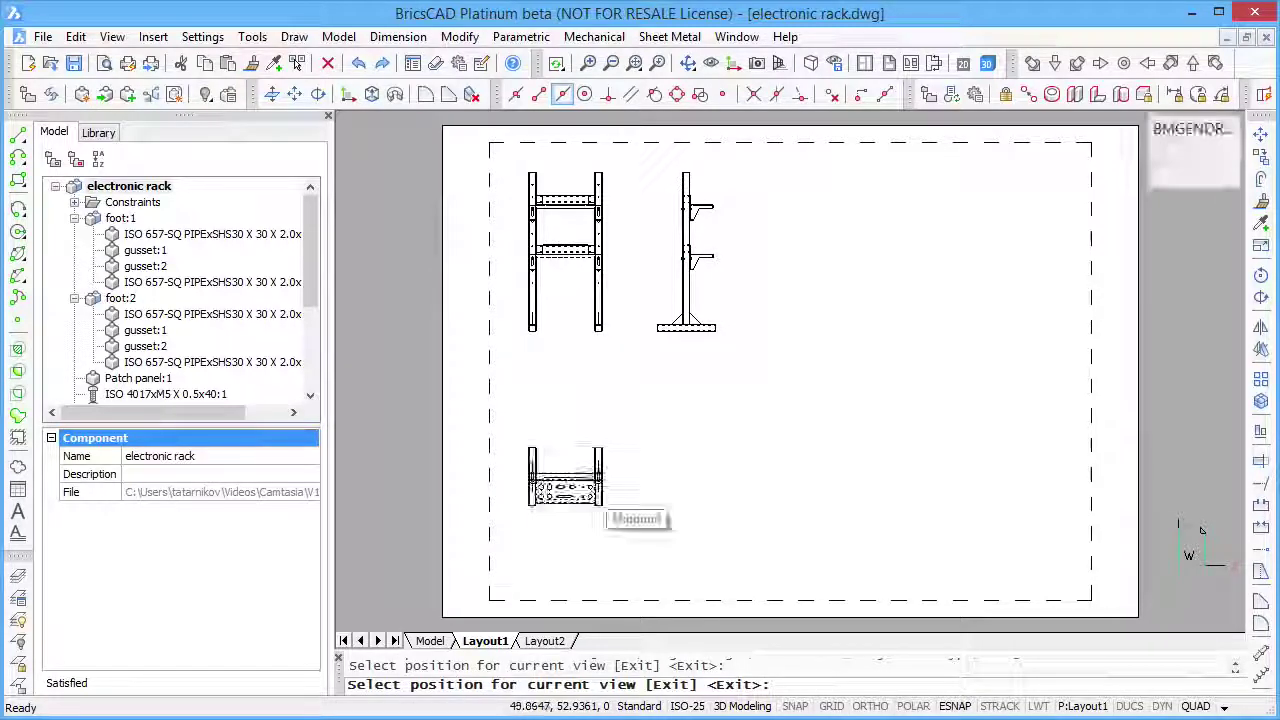
left_click(710, 483)
key("Escape")
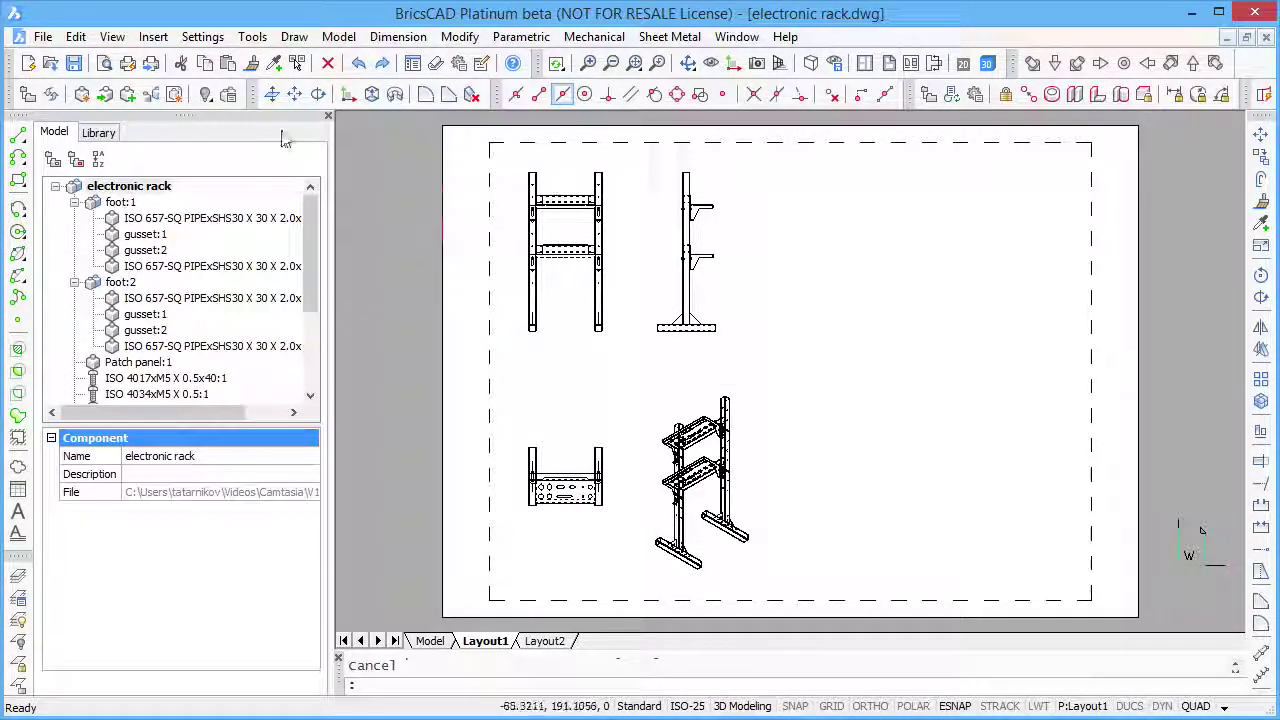
Place the electronic rack's Bill of Materials table on Layout1, beside the isometric view, and review its rows
left_click(766, 335)
scroll(1112, 560, "up", 5)
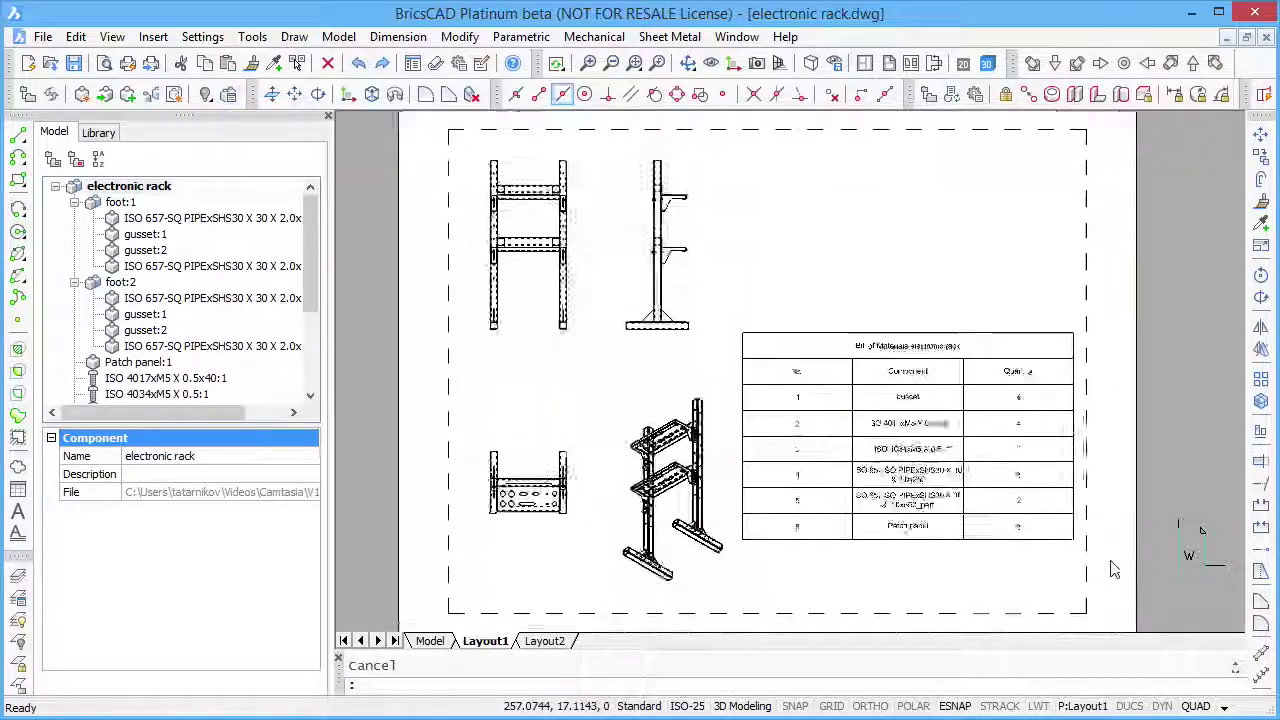
scroll(1116, 568, "up", 3)
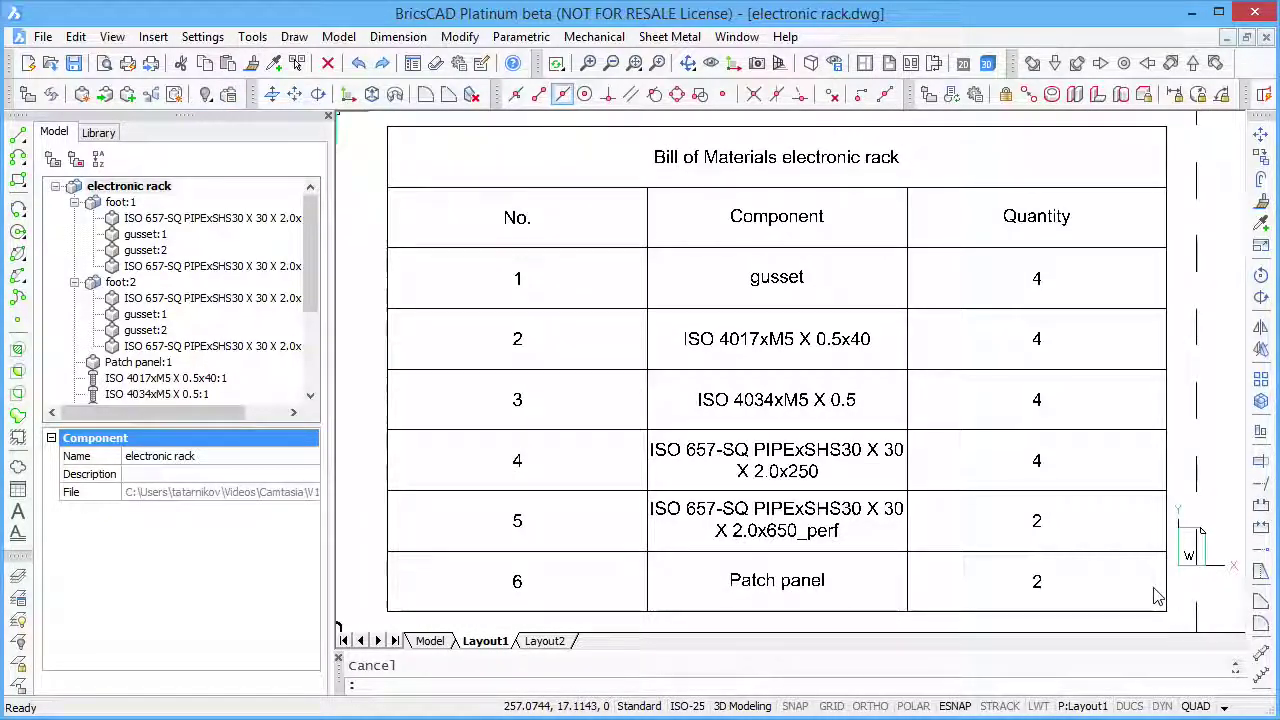
scroll(1157, 597, "down", 5)
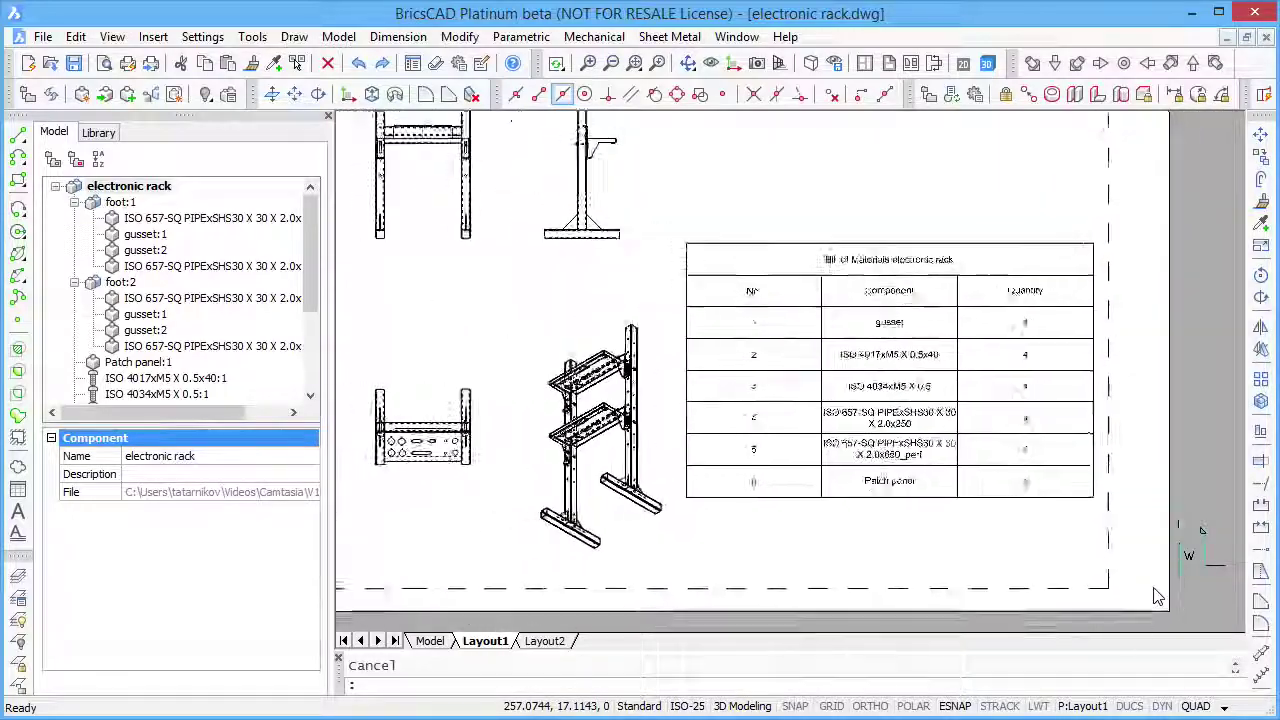
scroll(1157, 597, "down", 2)
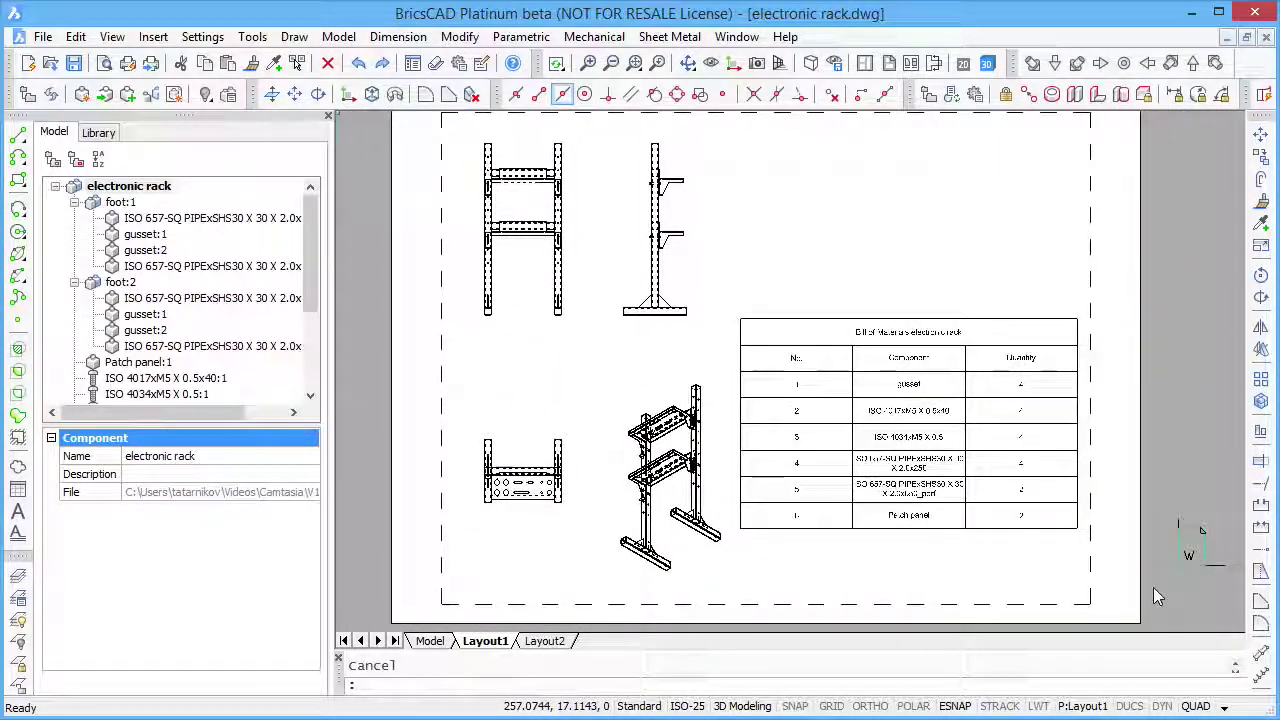